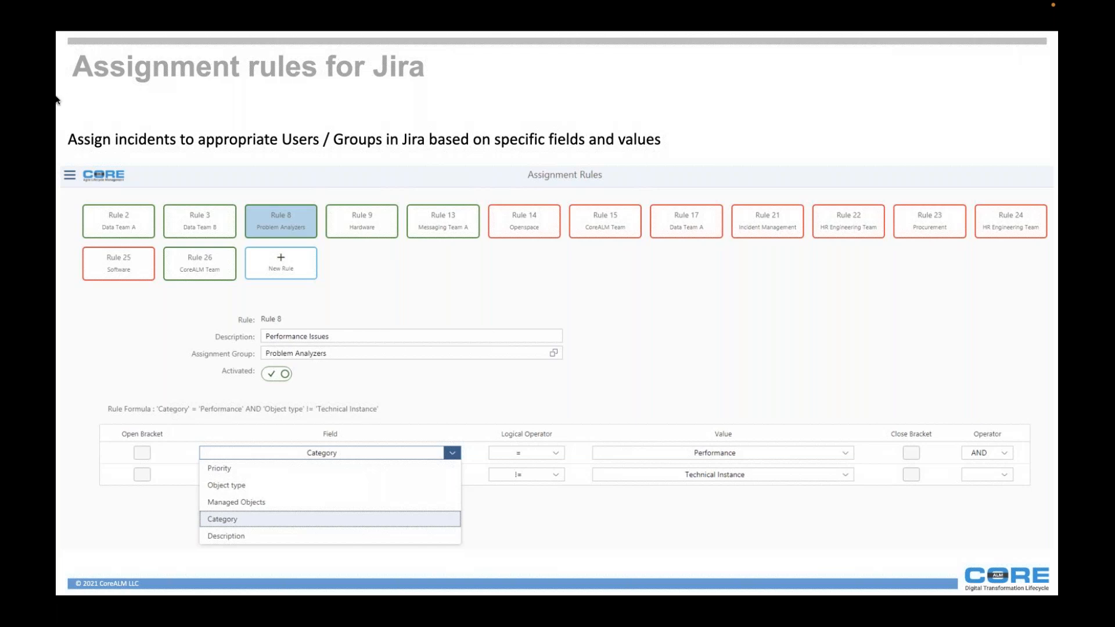
Move past the slides to the demo and switch to the Jira ALRT-124 issue in Safari.
key("Right")
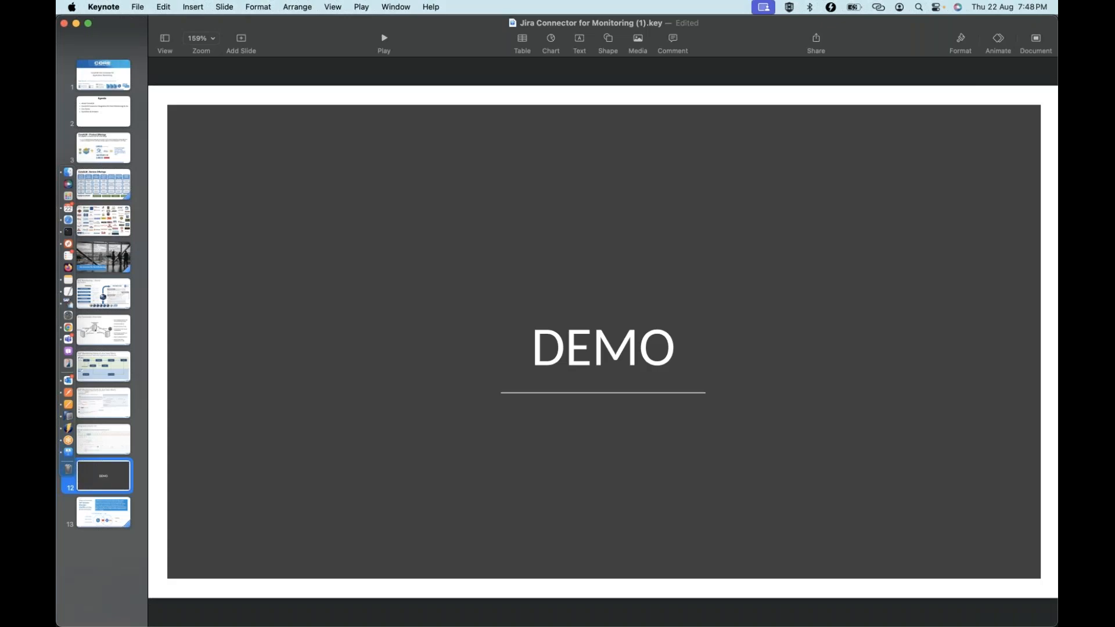
key("super+Tab")
key("super+Tab")
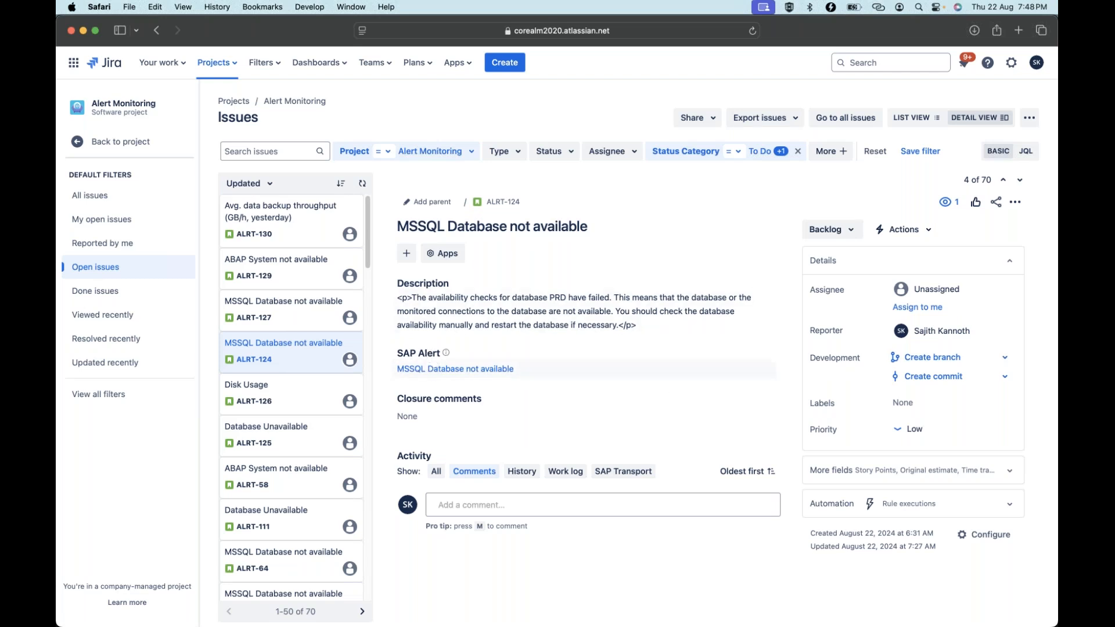
Open the SAP alert linked to ALRT-124 and check its comment referencing ALRT-124.
left_click(472, 371)
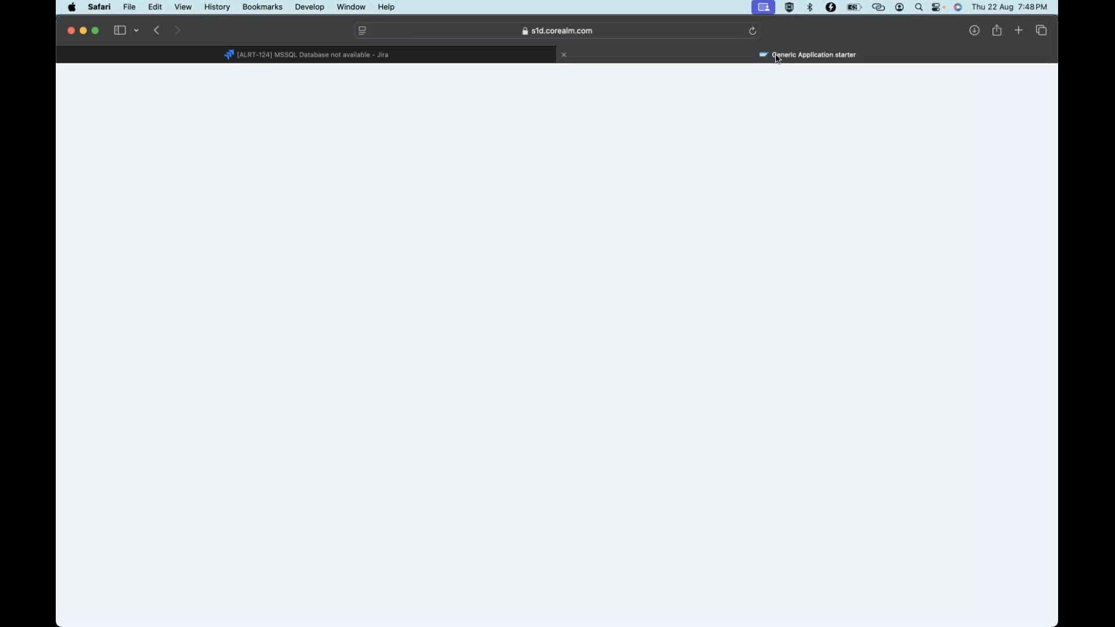
left_click(209, 288)
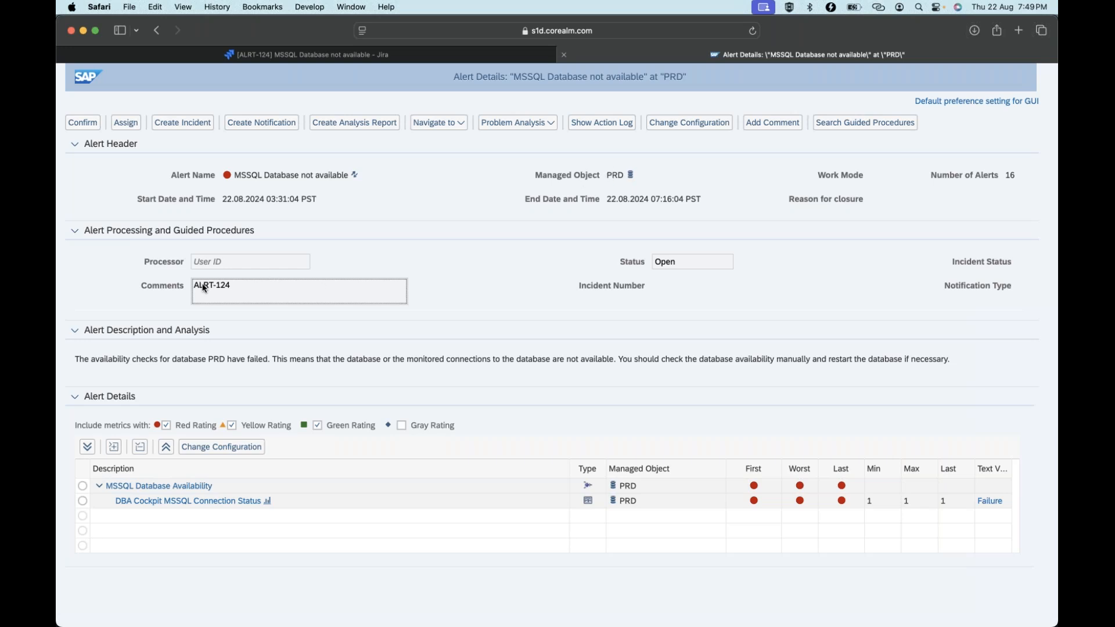
triple_click(249, 288)
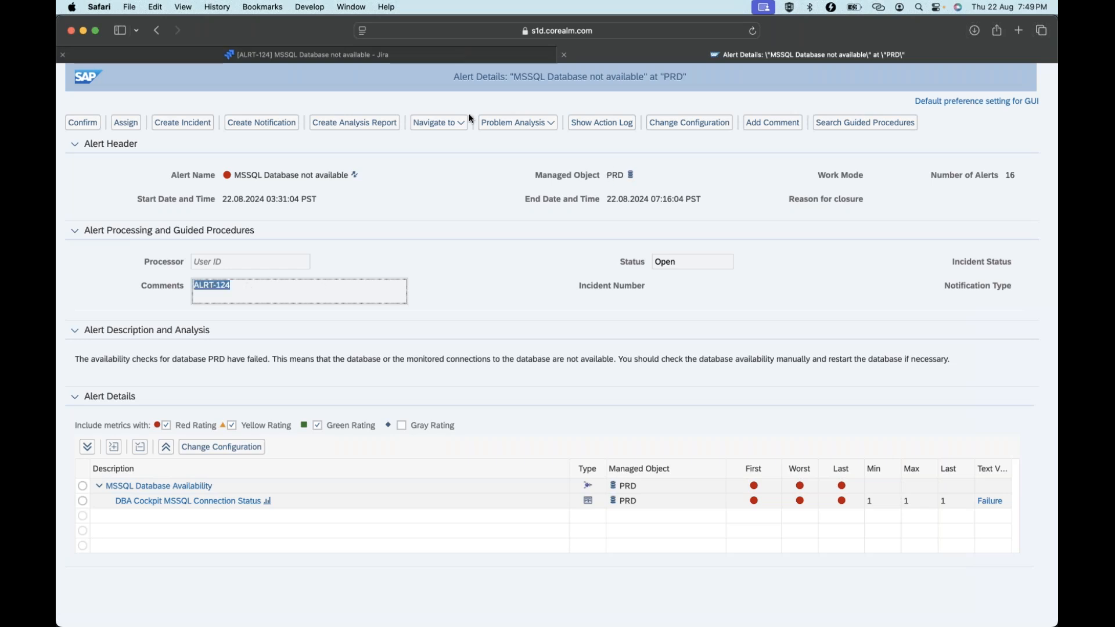
left_click(465, 58)
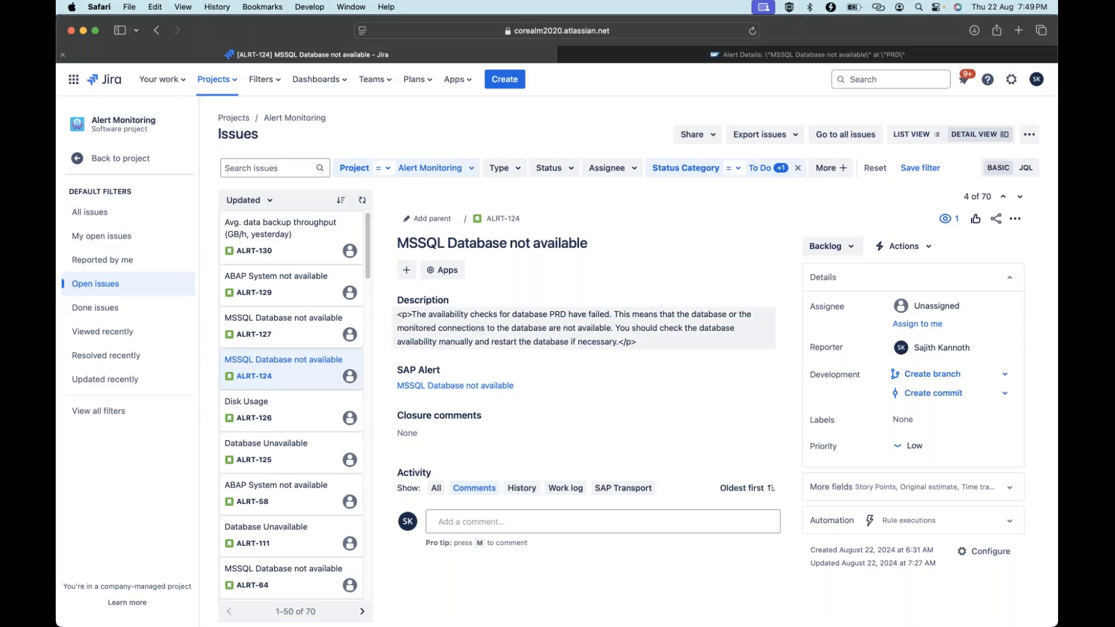
left_click(811, 60)
left_click(248, 295)
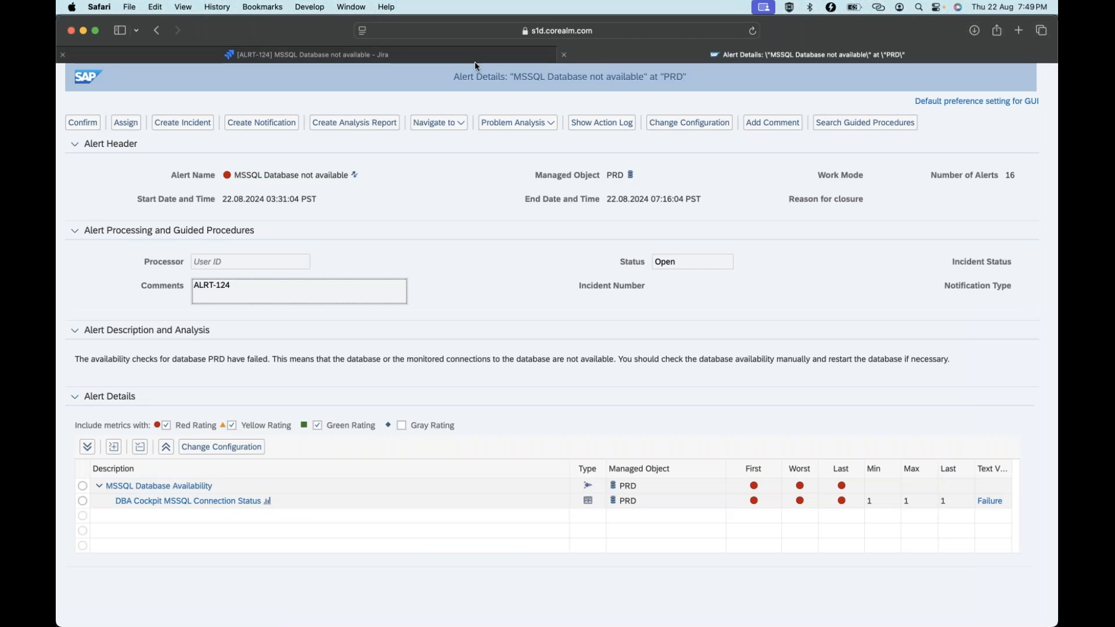
left_click(474, 61)
Open ALRT-129 'ABAP System not available' and its linked SAP alert, then return to Jira.
left_click(265, 299)
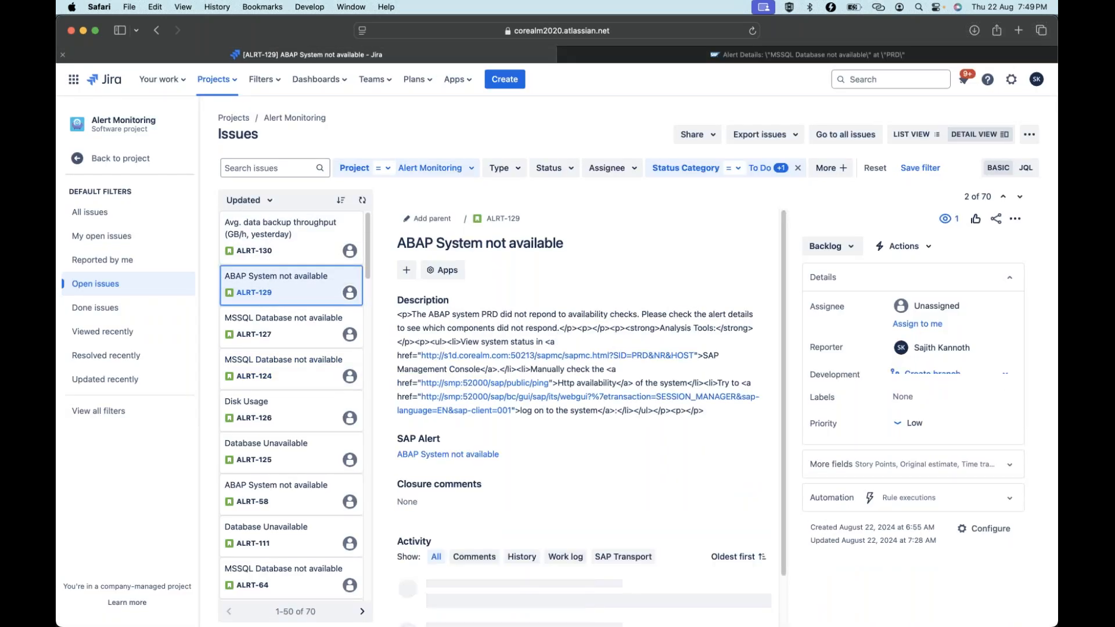
left_click(435, 454)
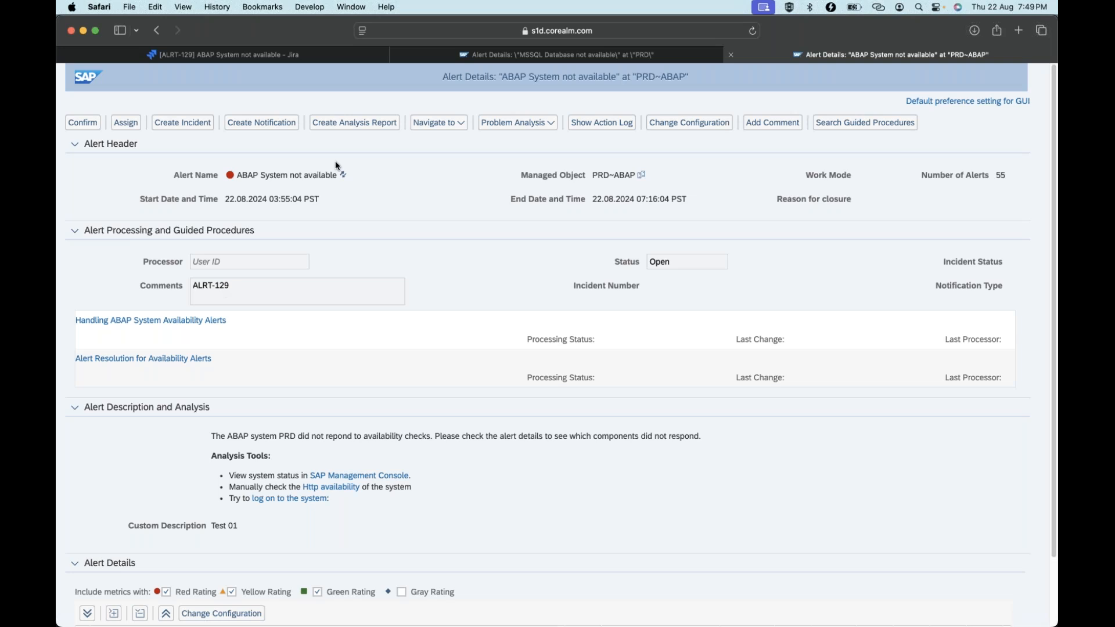
left_click(511, 55)
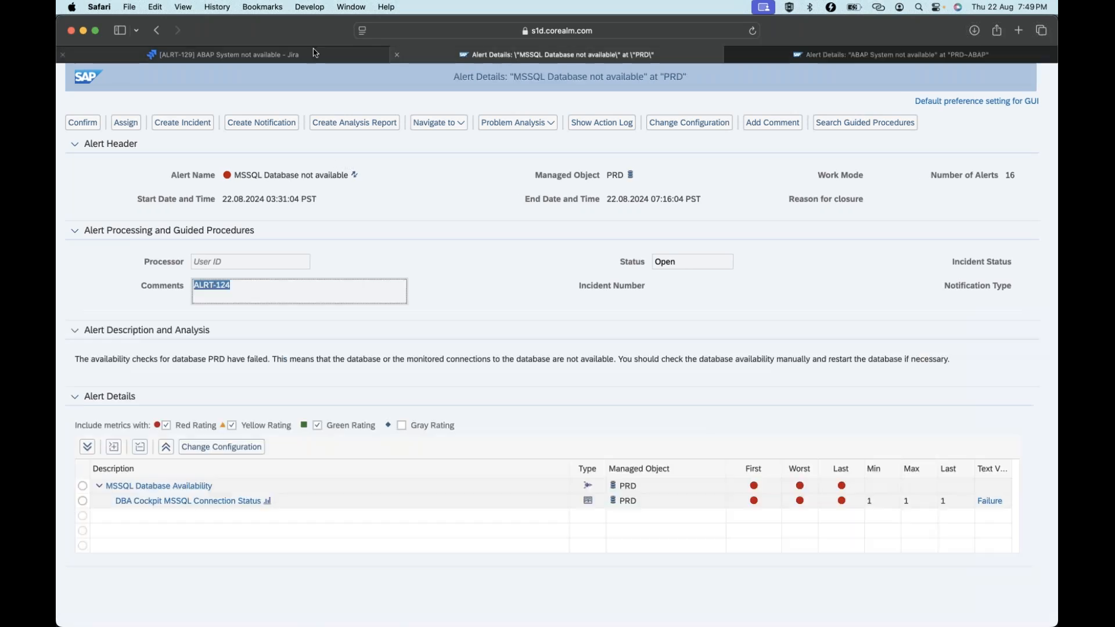
key("ctrl+shift+Tab")
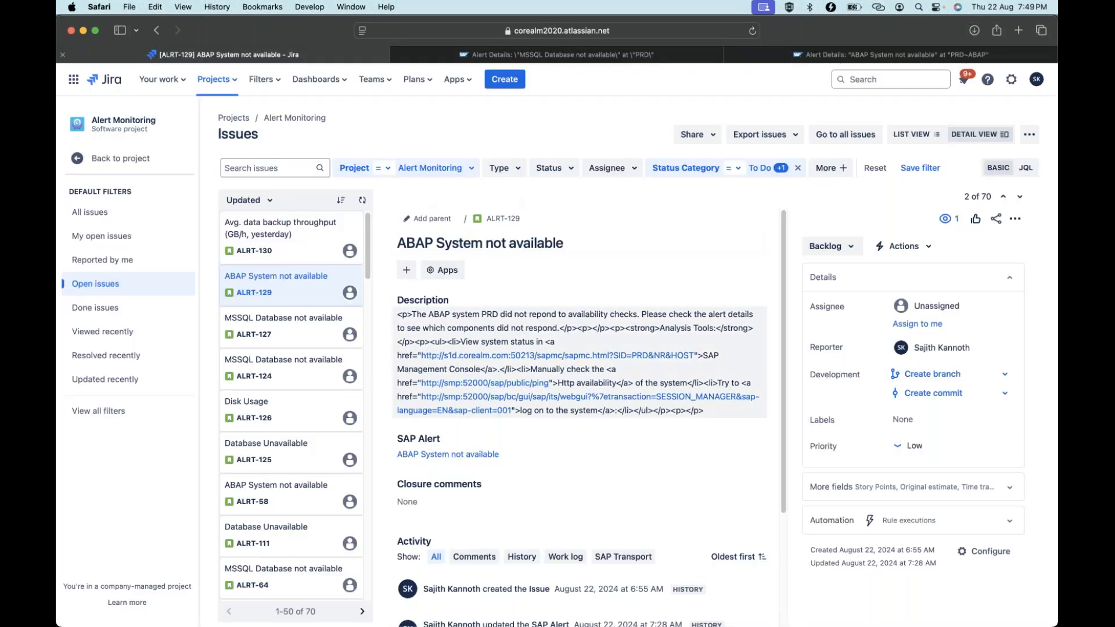
Review the ALRT-111 activity comments, then open ALRT-127 'MSSQL Database not available' for M72.
left_click(266, 540)
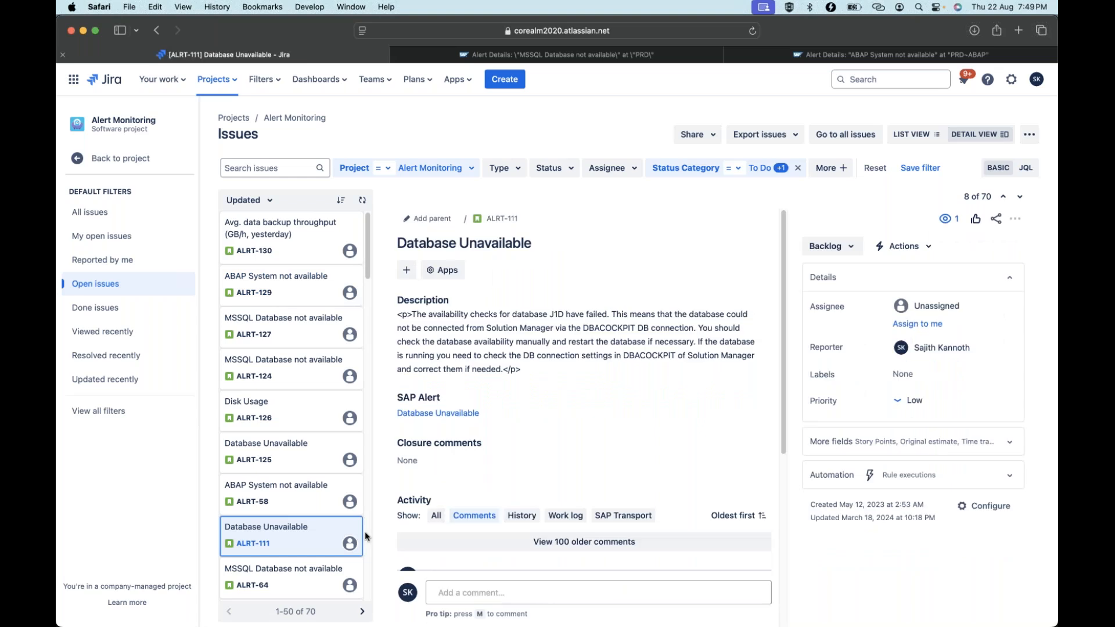
mouse_move(782, 408)
left_mouse_down()
mouse_move(773, 560)
mouse_move(784, 422)
left_mouse_up()
scroll(771, 500, "down", 5)
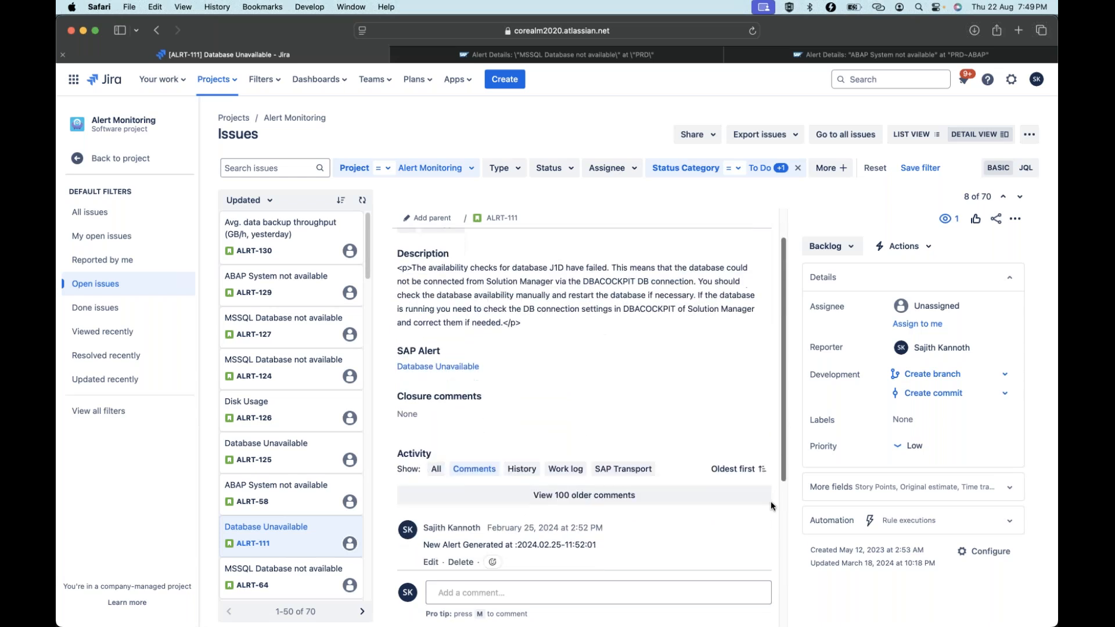
scroll(771, 492, "up", 1)
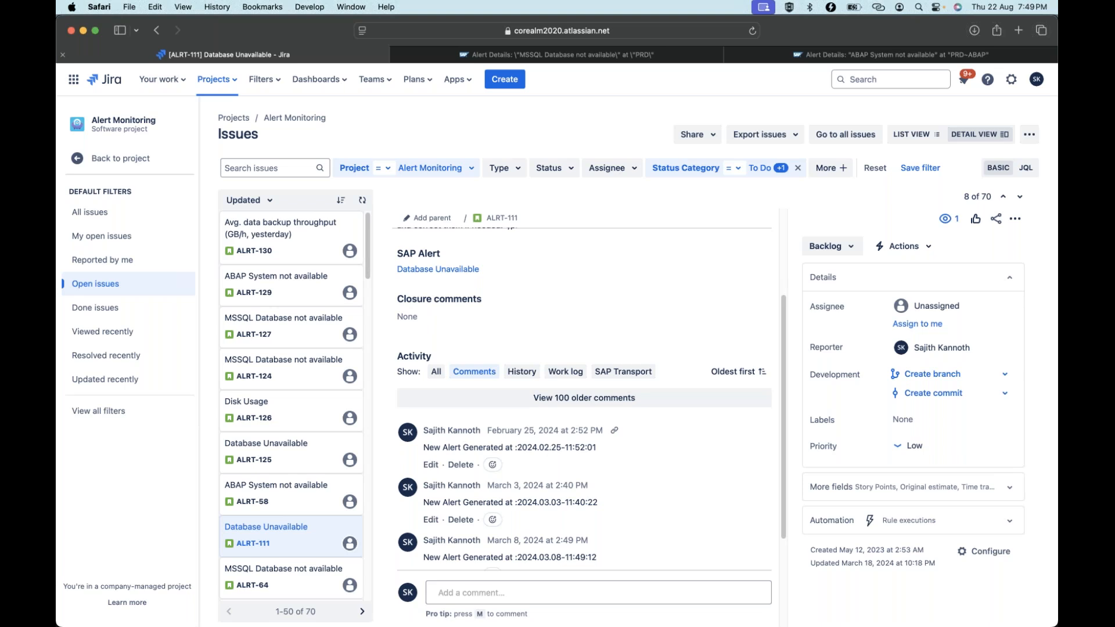
scroll(492, 283, "up", 5)
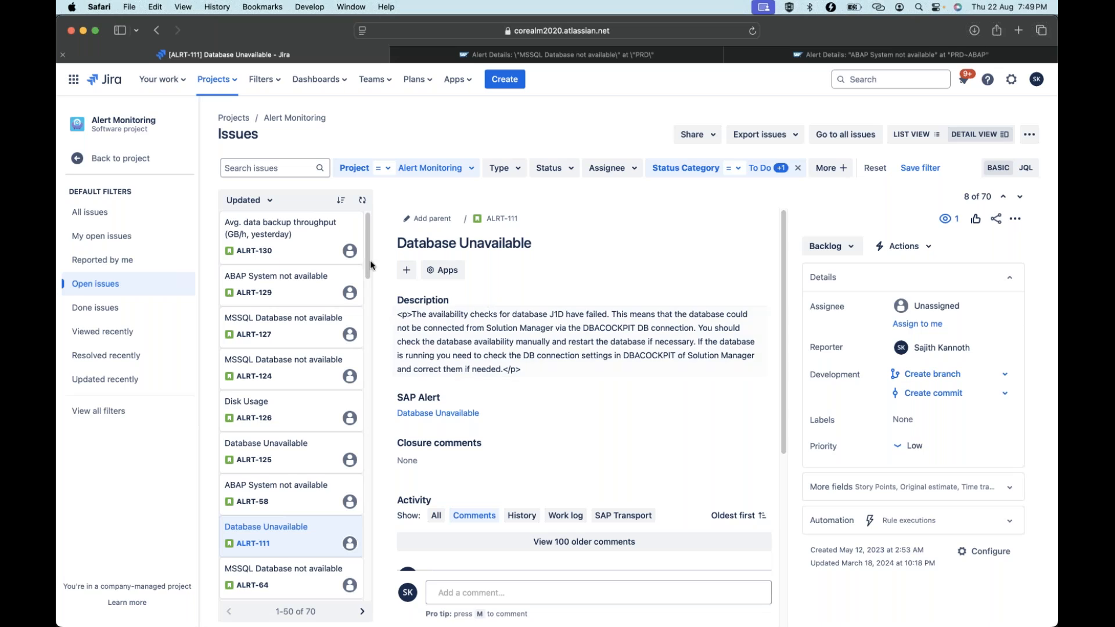
left_click(257, 275)
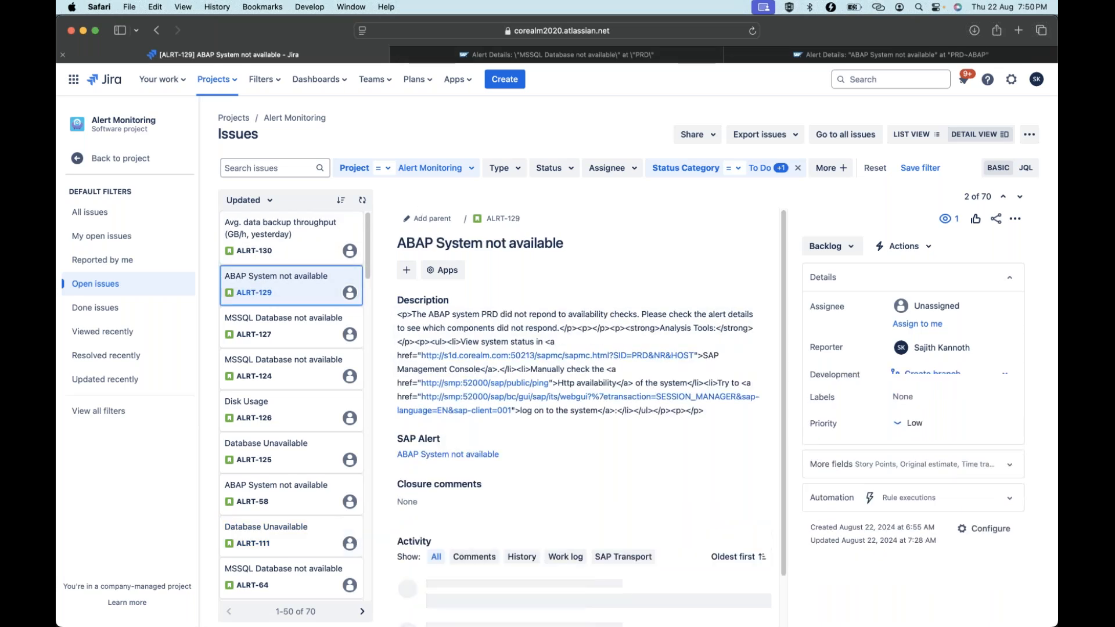
left_click(278, 325)
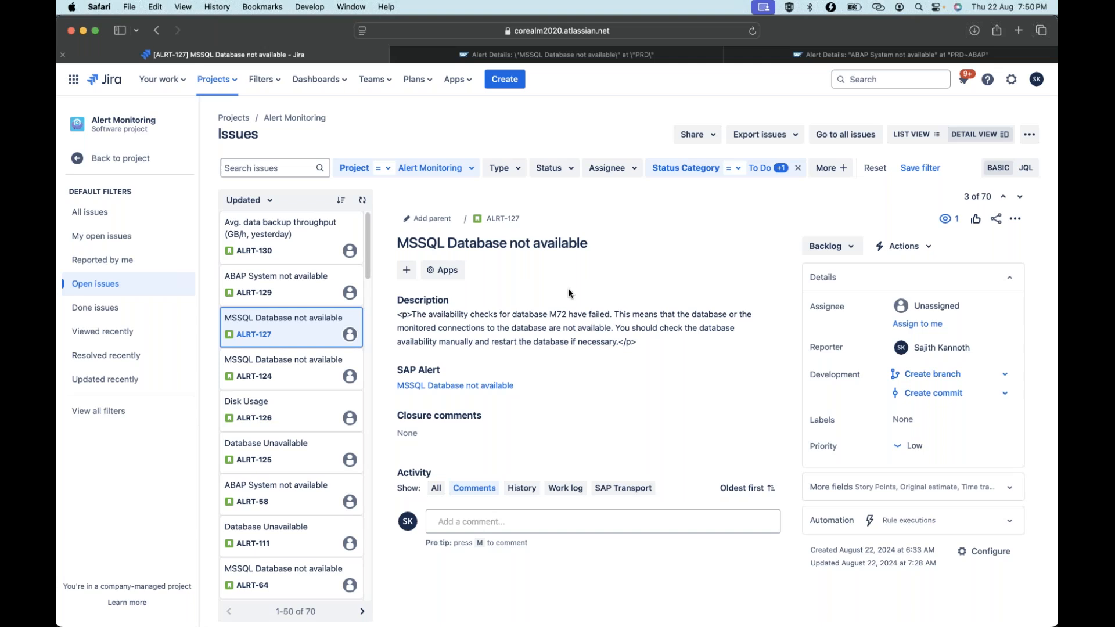
Move ALRT-127 from Backlog to In Progress and then Done, then show the PRD MSSQL SAP alert.
left_click(850, 249)
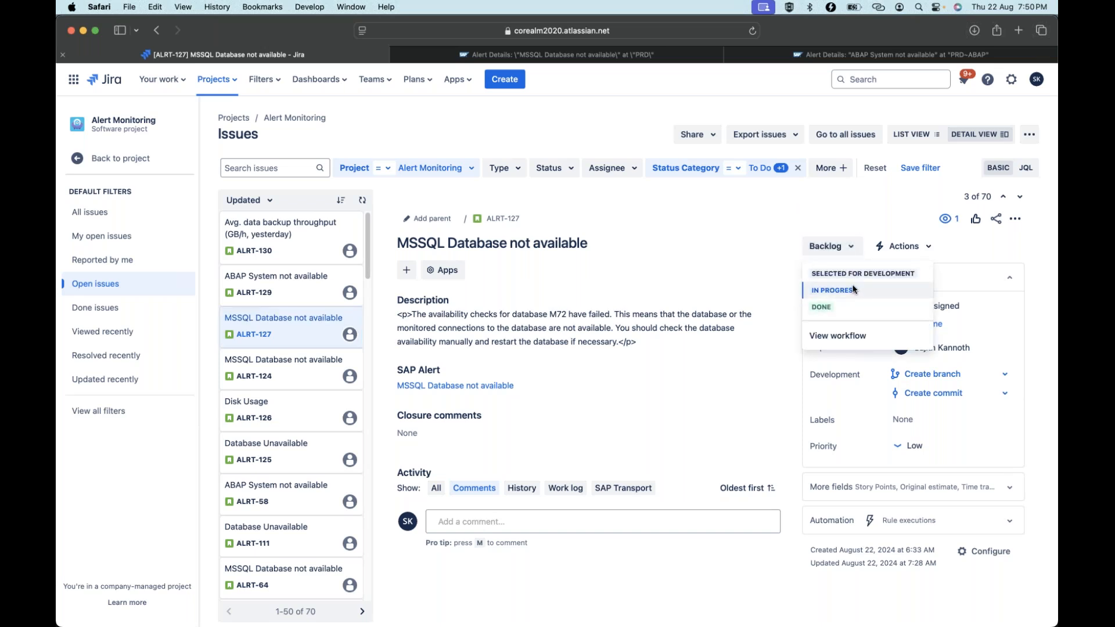
left_click(853, 290)
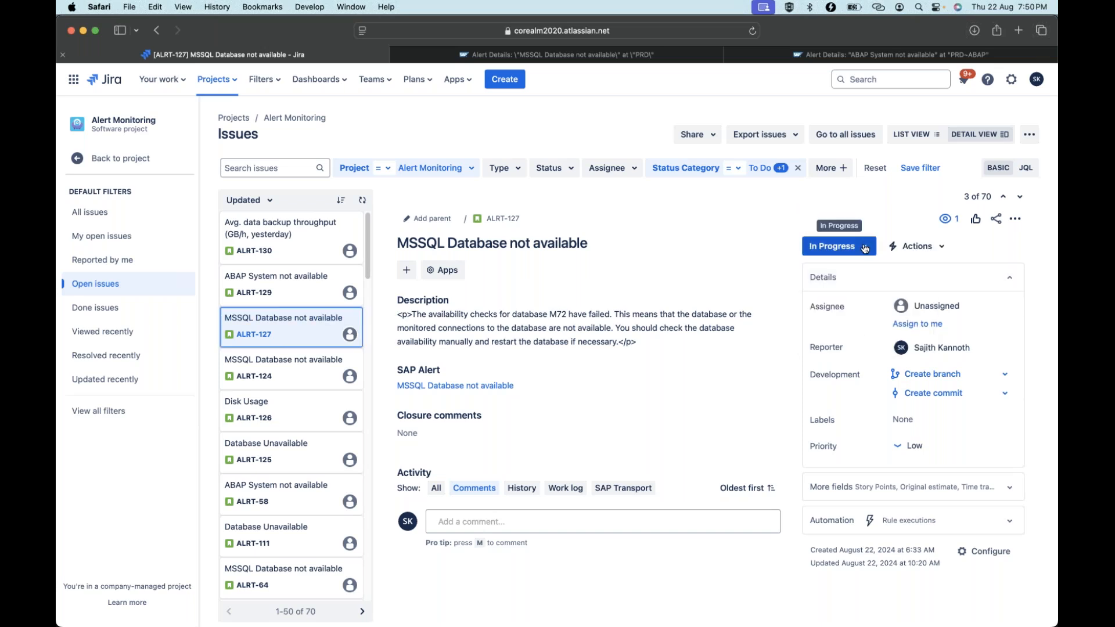
left_click(864, 249)
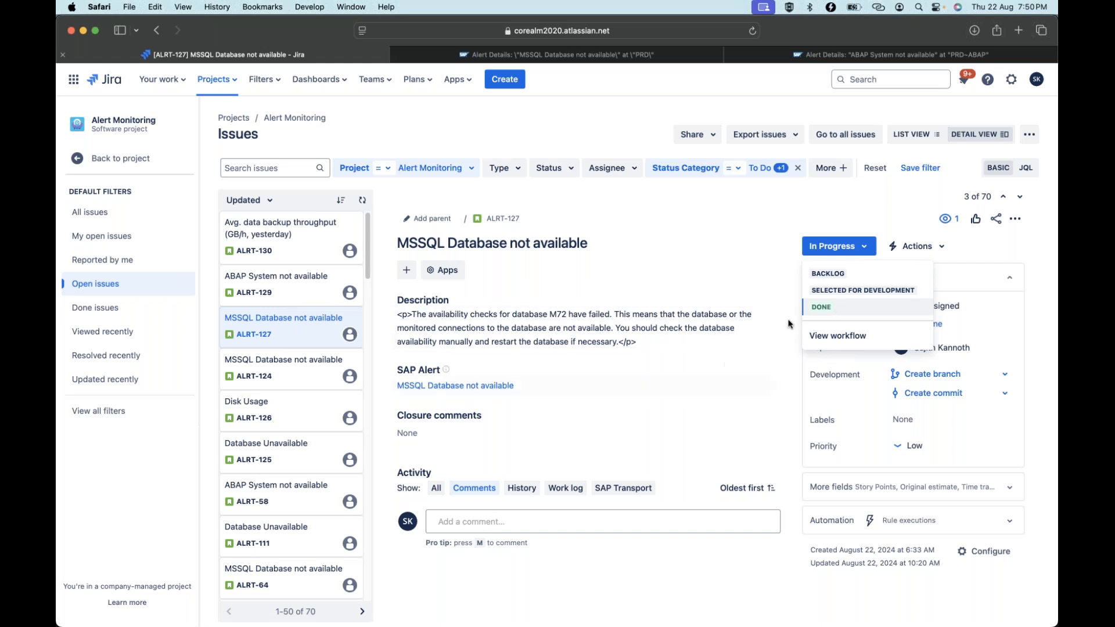
left_click(836, 307)
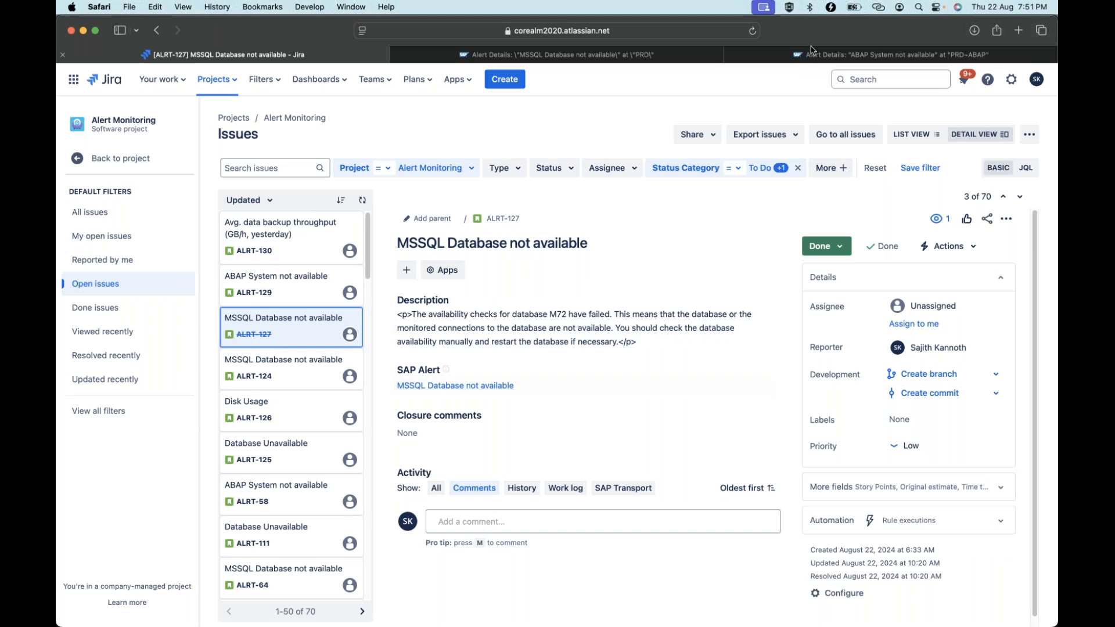
left_click(620, 56)
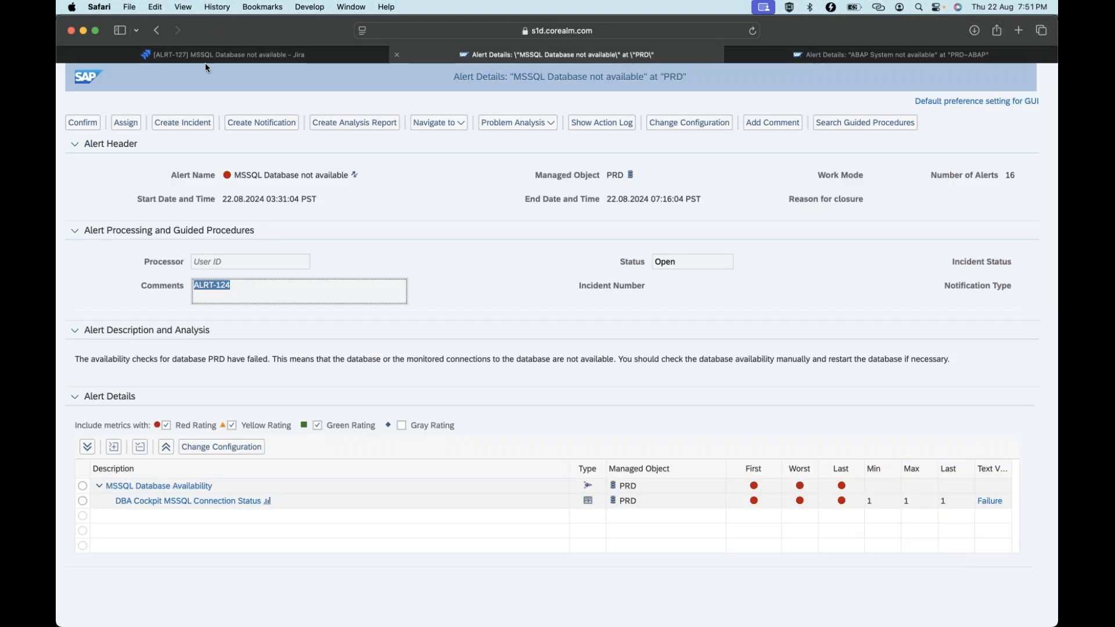
Reload the PRD alert, then open the M72 SAP alert linked to ALRT-127 and find its ALRT-127 comment.
left_click(752, 31)
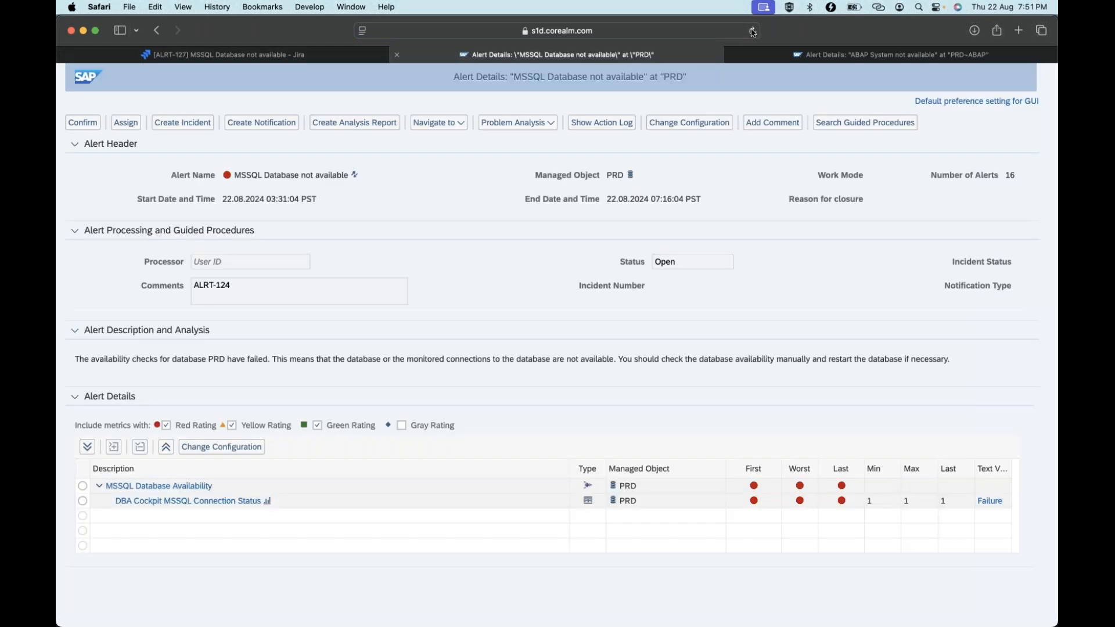
left_click(752, 32)
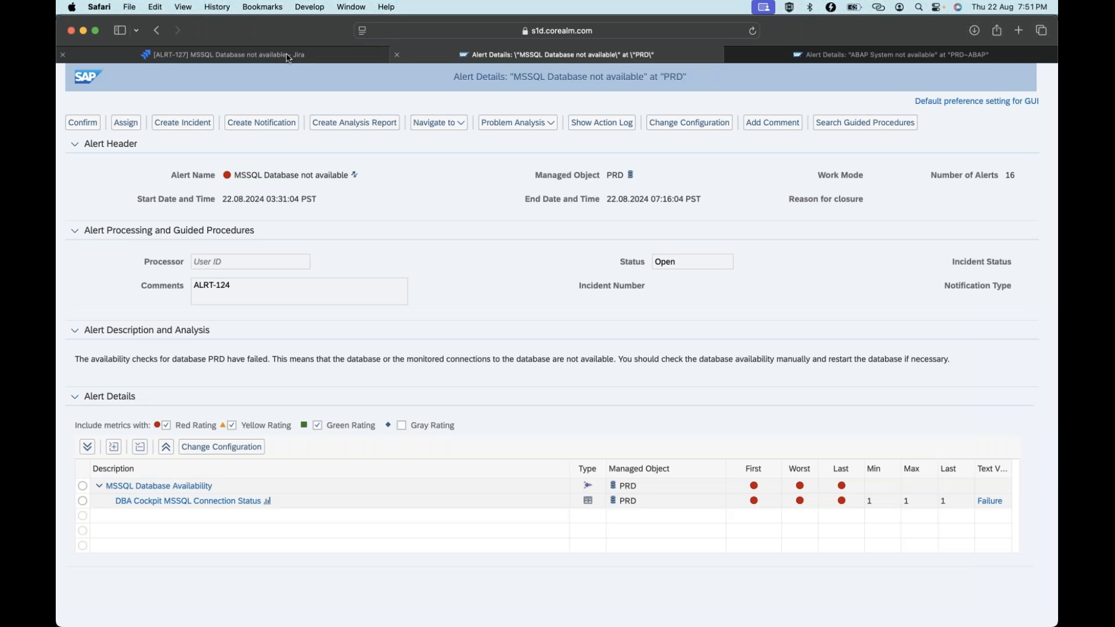
left_click(288, 56)
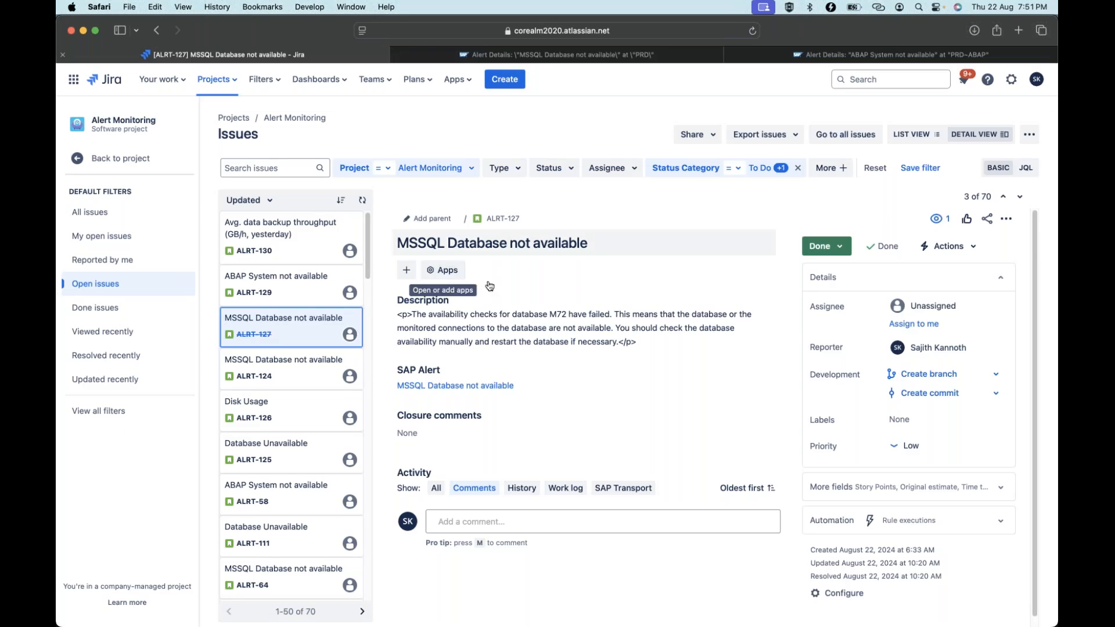
left_click(464, 387)
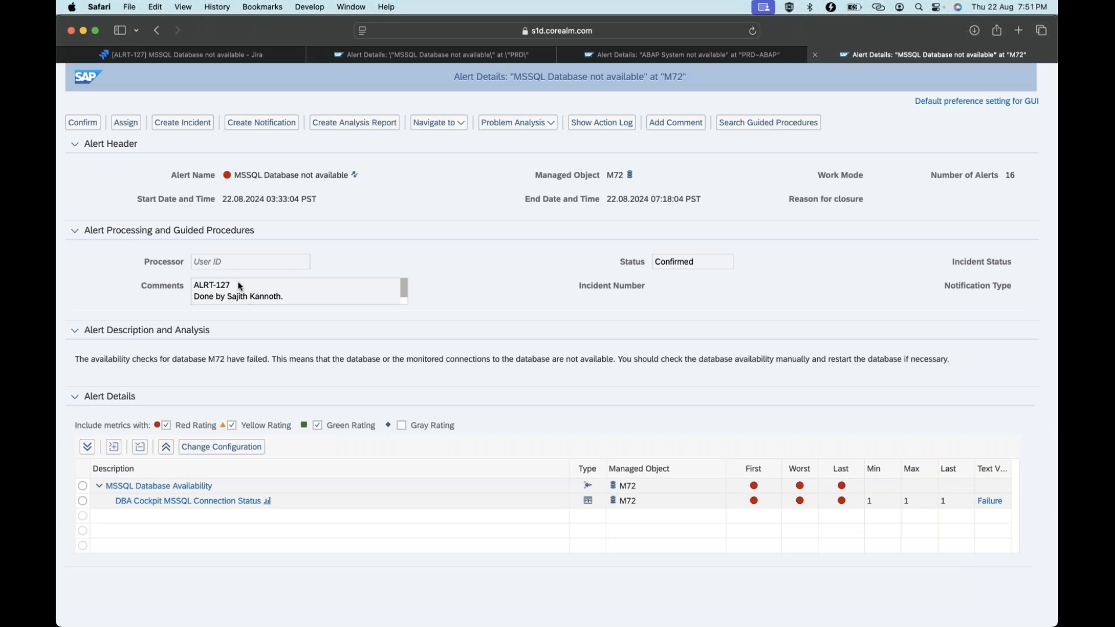
double_click(218, 290)
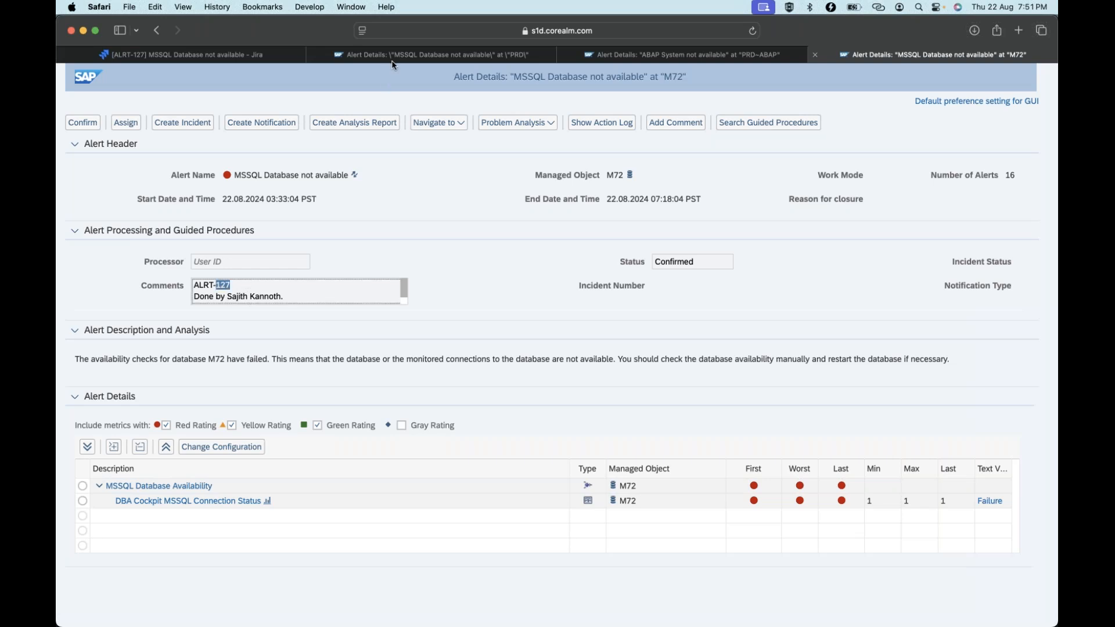
left_click(137, 56)
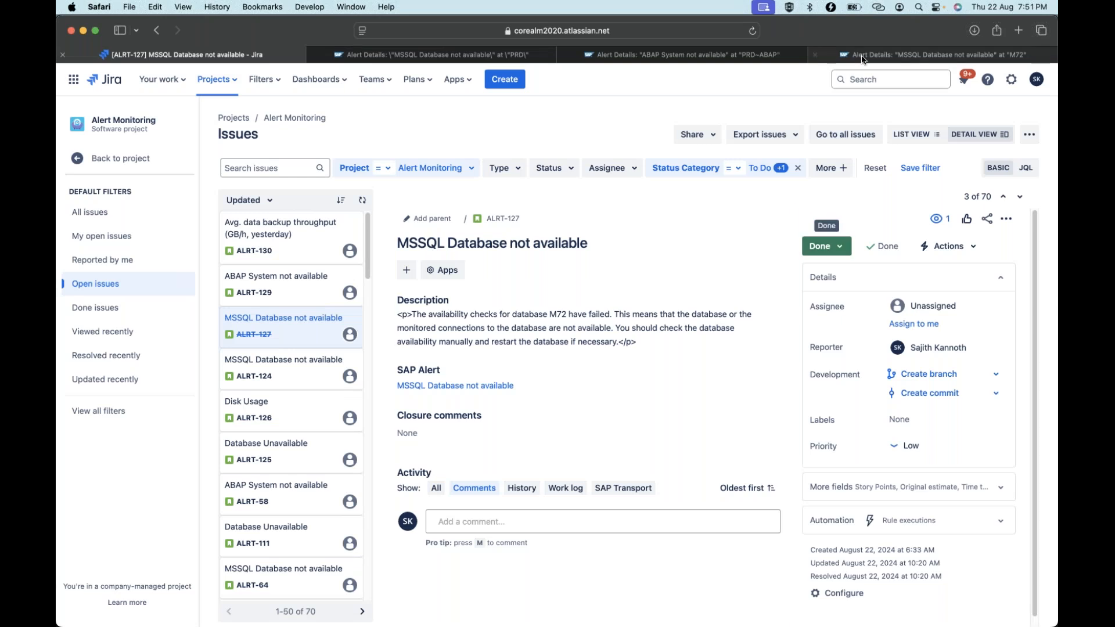
Verify the M72 alert shows Confirmed with a closure comment while the PRD alert is still Open.
left_click(933, 55)
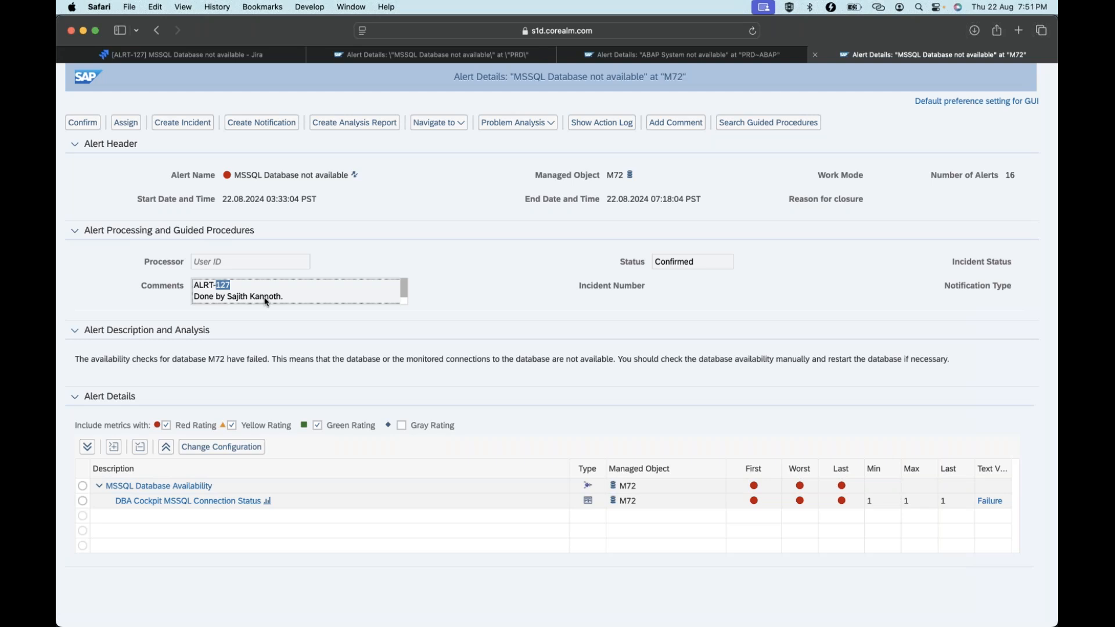
left_click(287, 302)
left_click(668, 261)
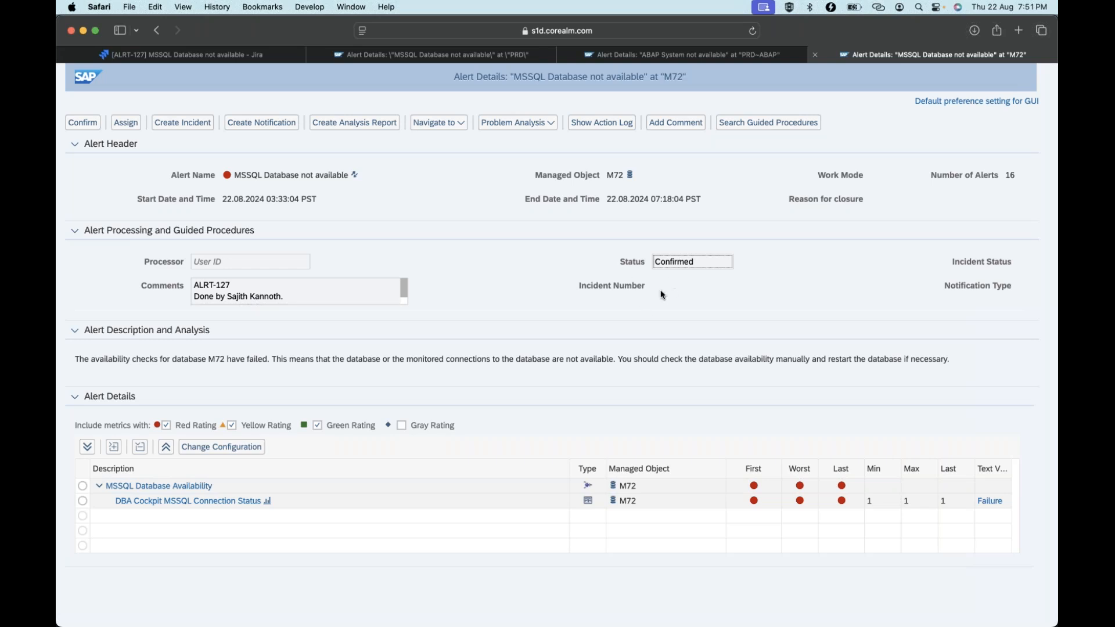
left_click(237, 55)
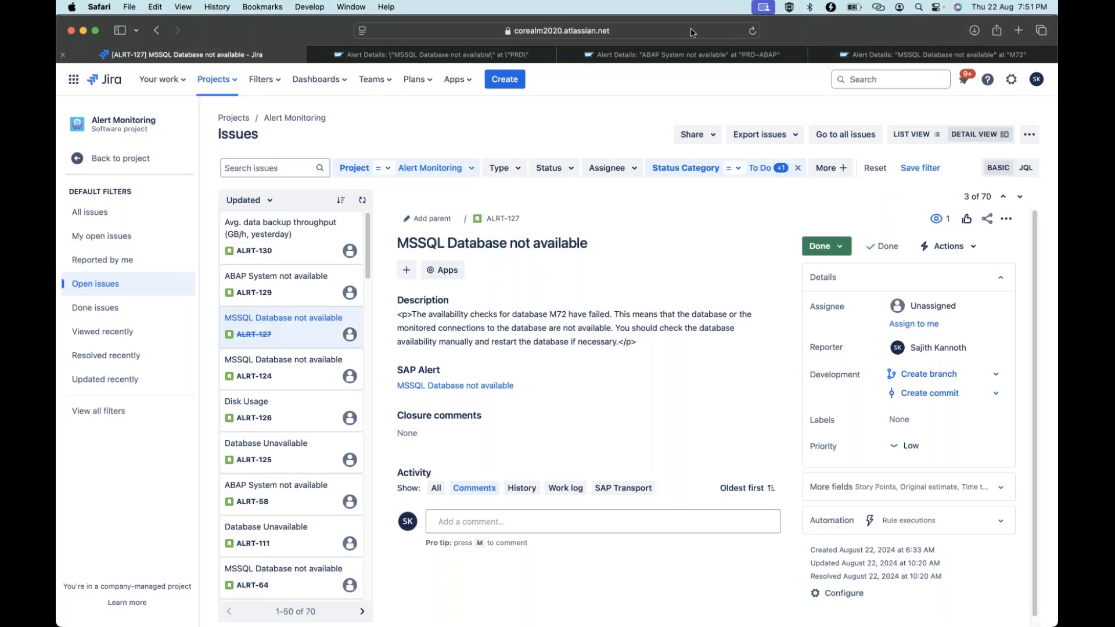
left_click(469, 55)
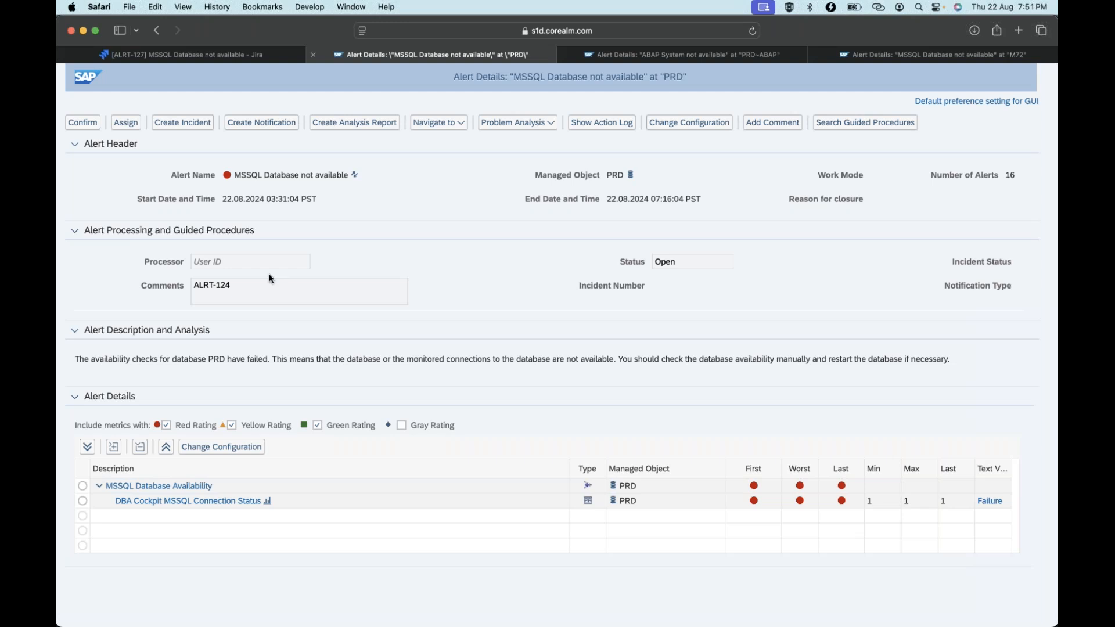
Give ALRT-124 the closure comment 'Webinar Demo' and set its status to Done.
left_click(238, 54)
left_click(275, 366)
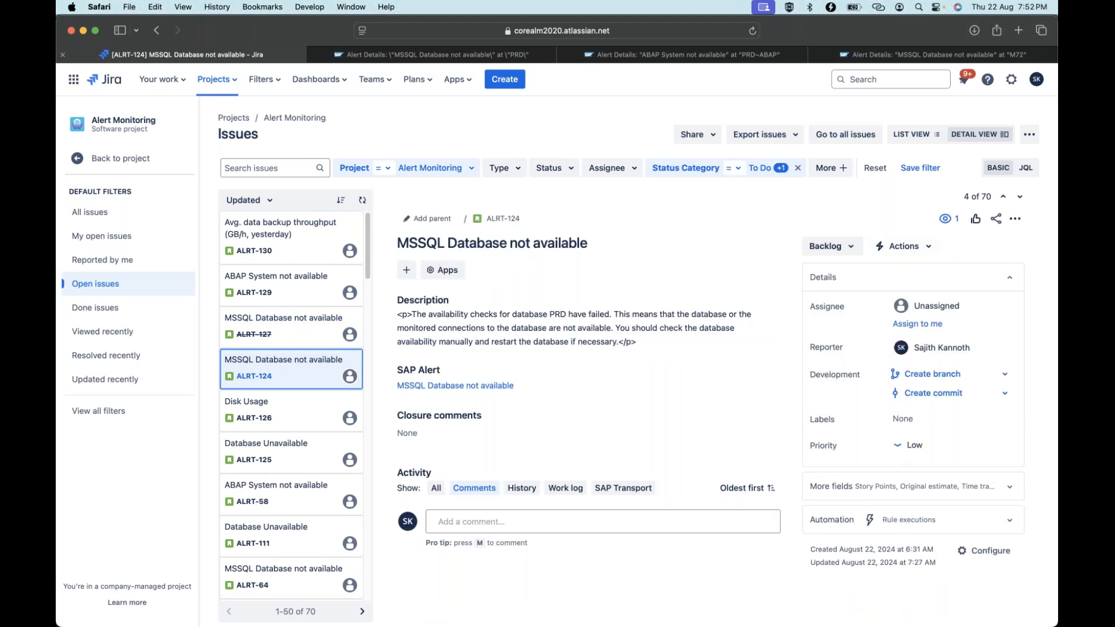
left_click(836, 246)
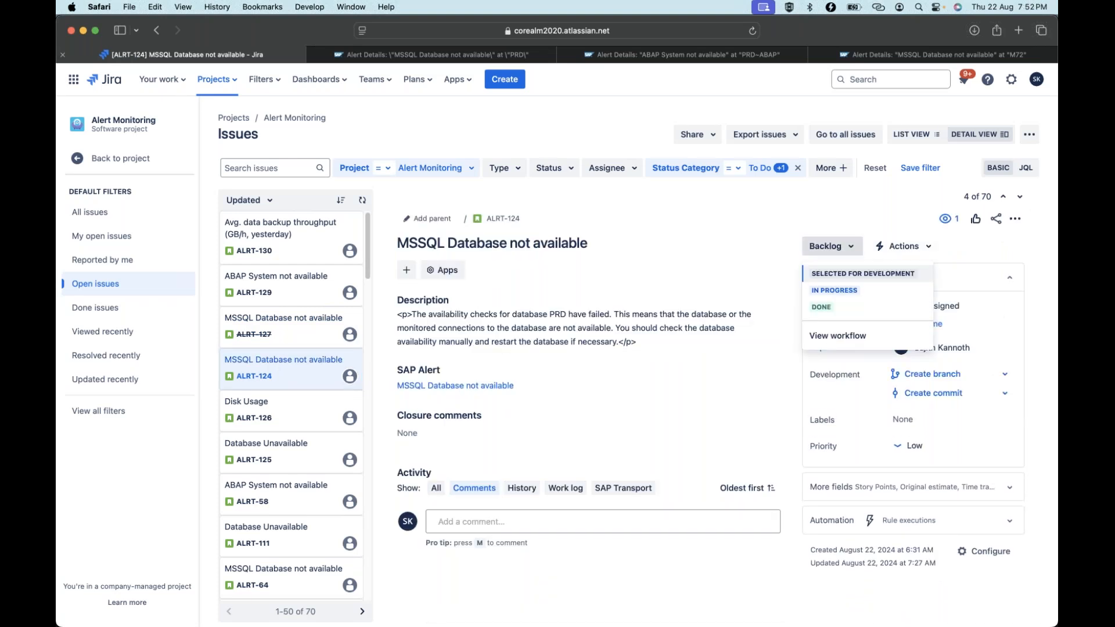
left_click(447, 436)
type("Webinar Demo")
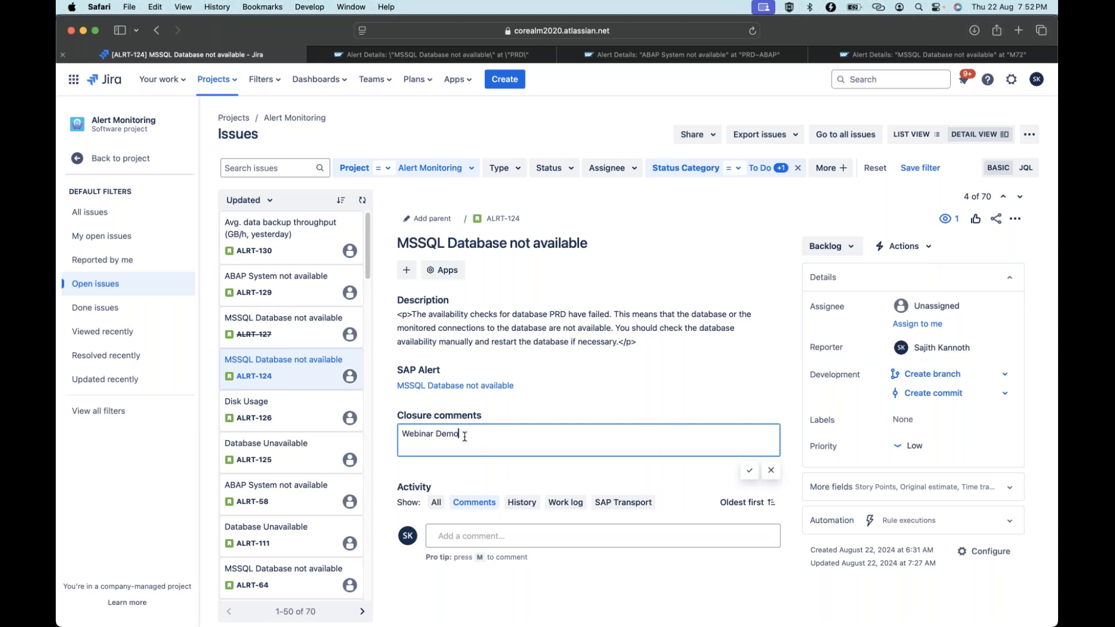
left_click(849, 248)
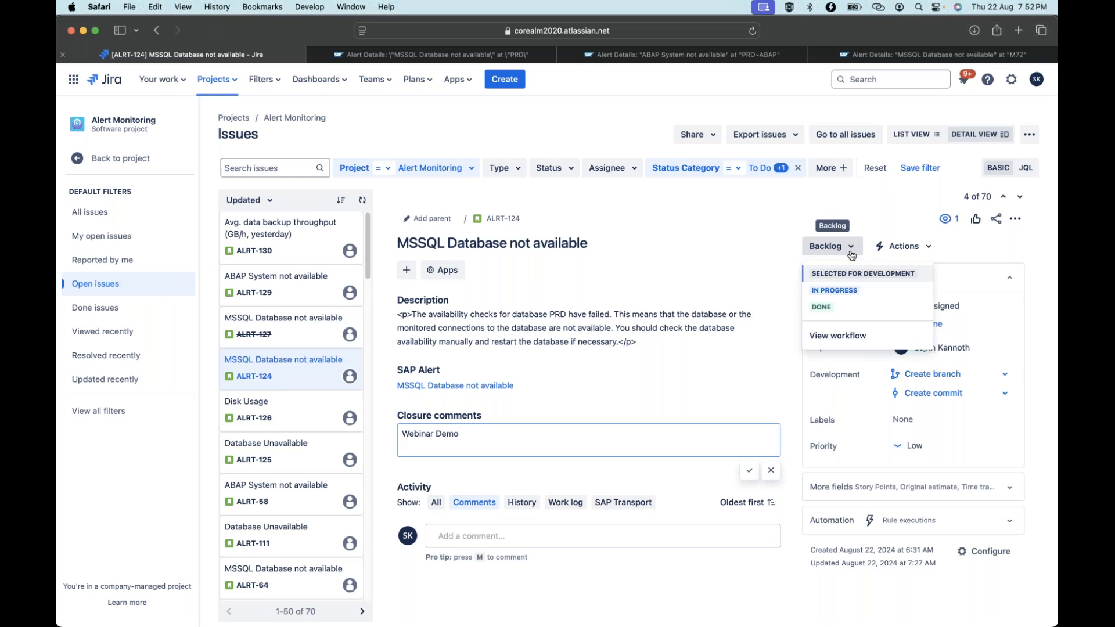
left_click(841, 304)
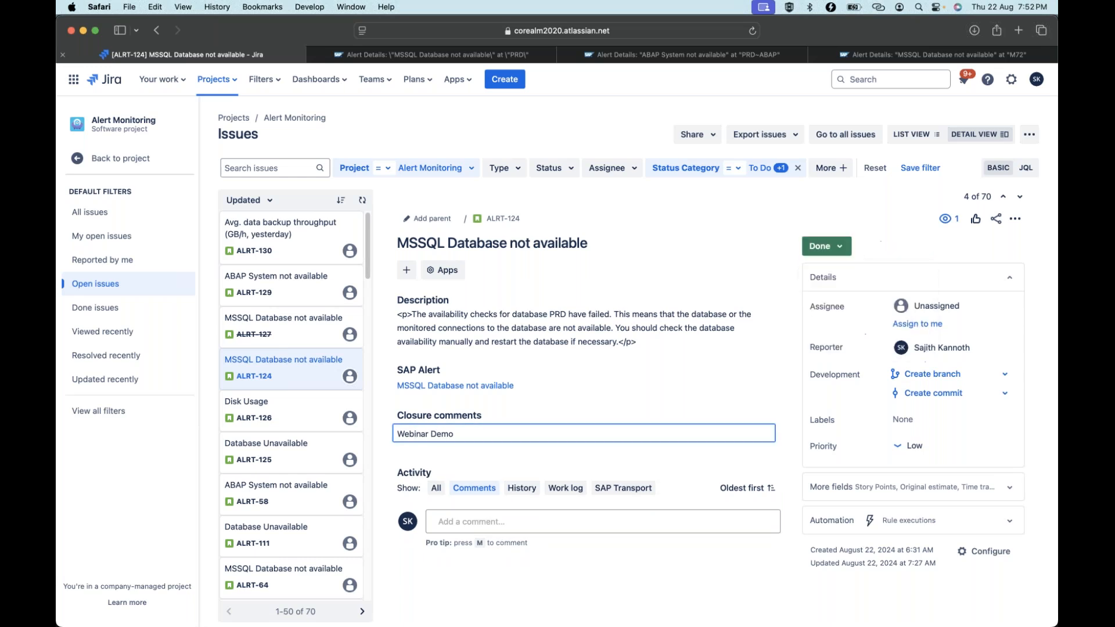
Reload the PRD MSSQL alert to see Confirmed and the 'Webinar Demo' comment, then refresh Jira's ALRT-124.
left_click(471, 54)
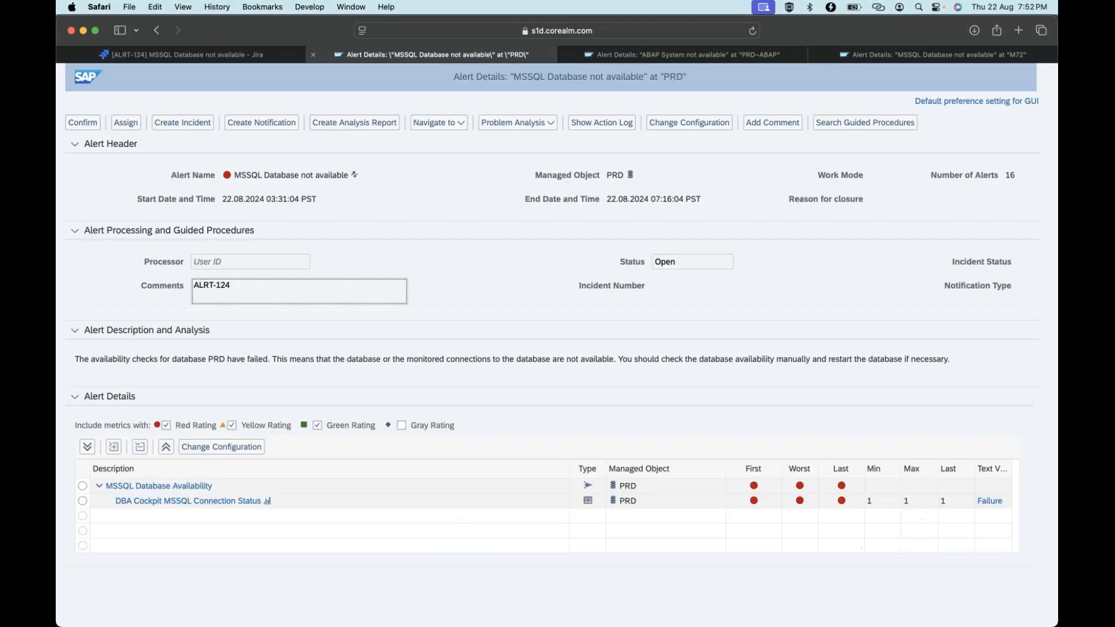
left_click(752, 32)
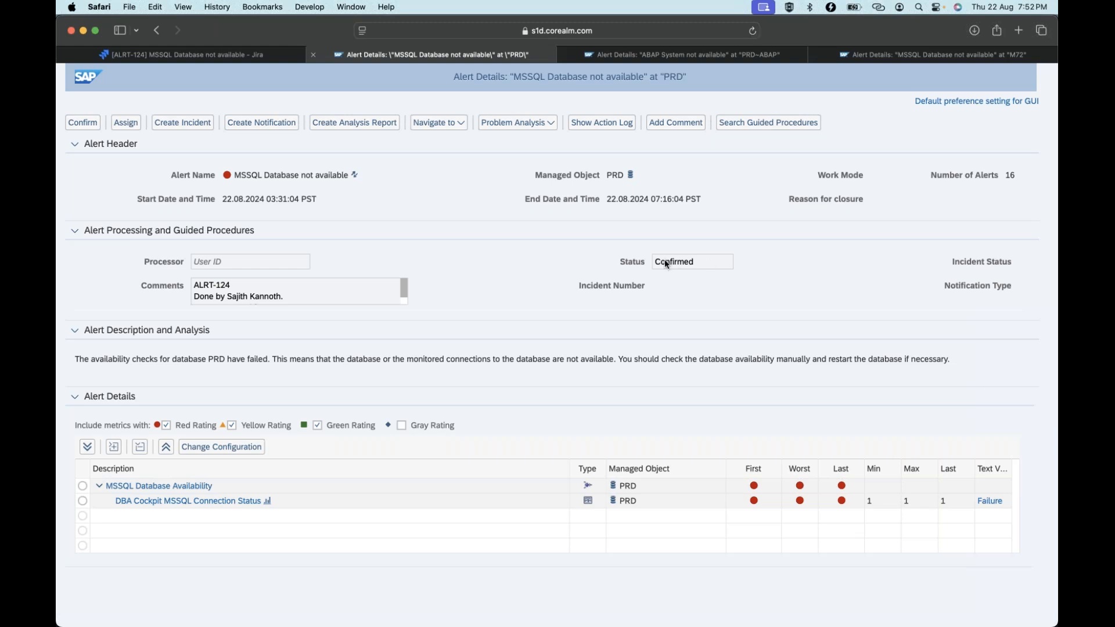
left_click_drag(401, 288, 398, 301)
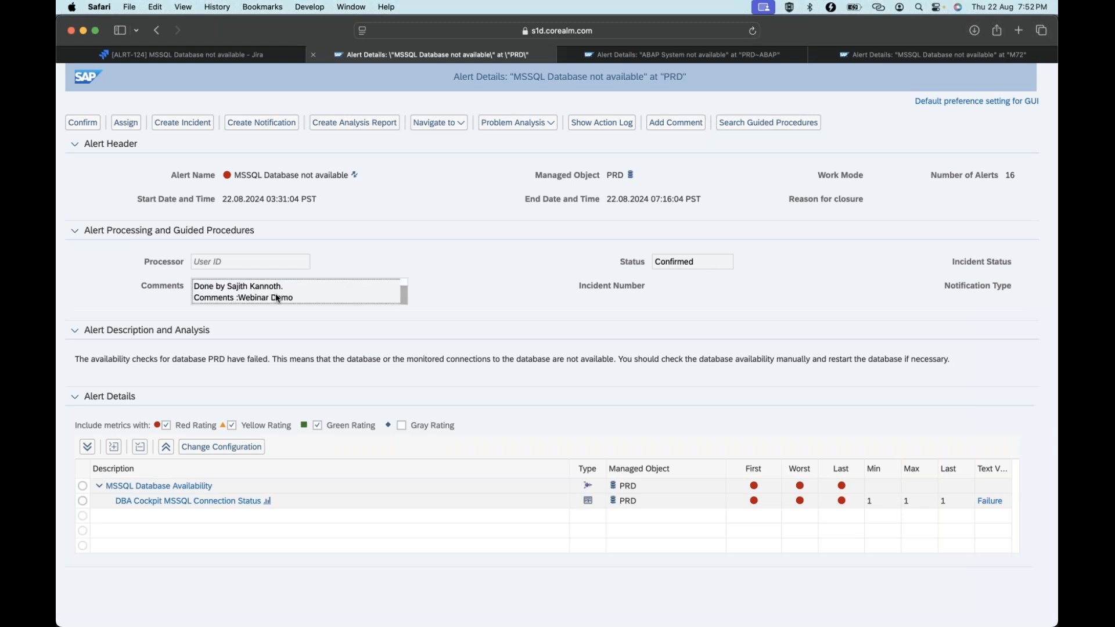
left_click_drag(296, 299, 248, 299)
left_click(250, 301)
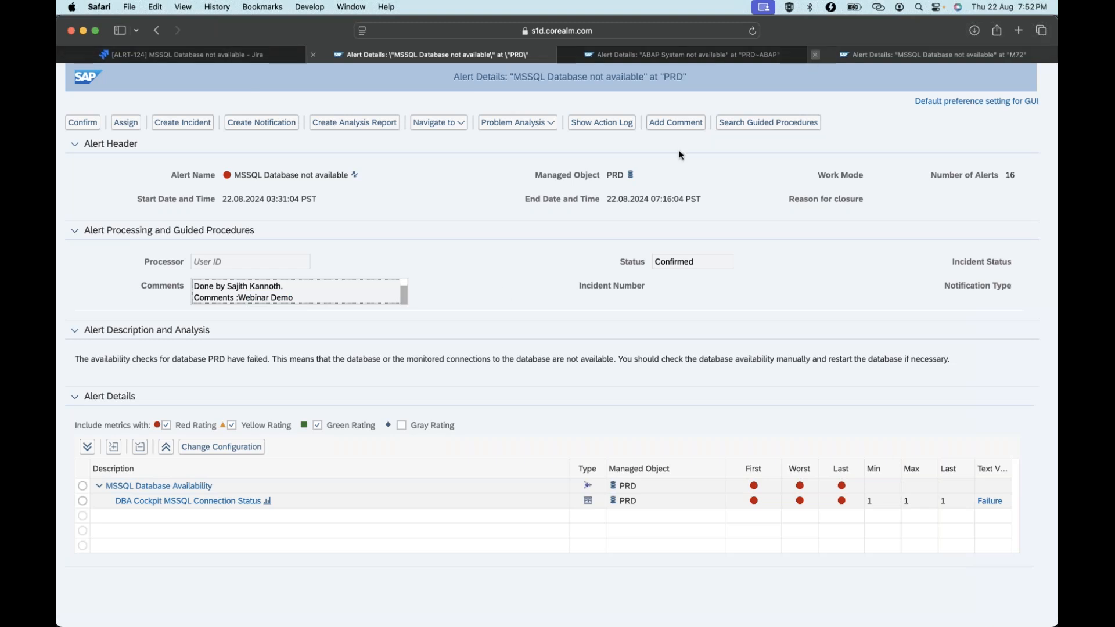
left_click(250, 57)
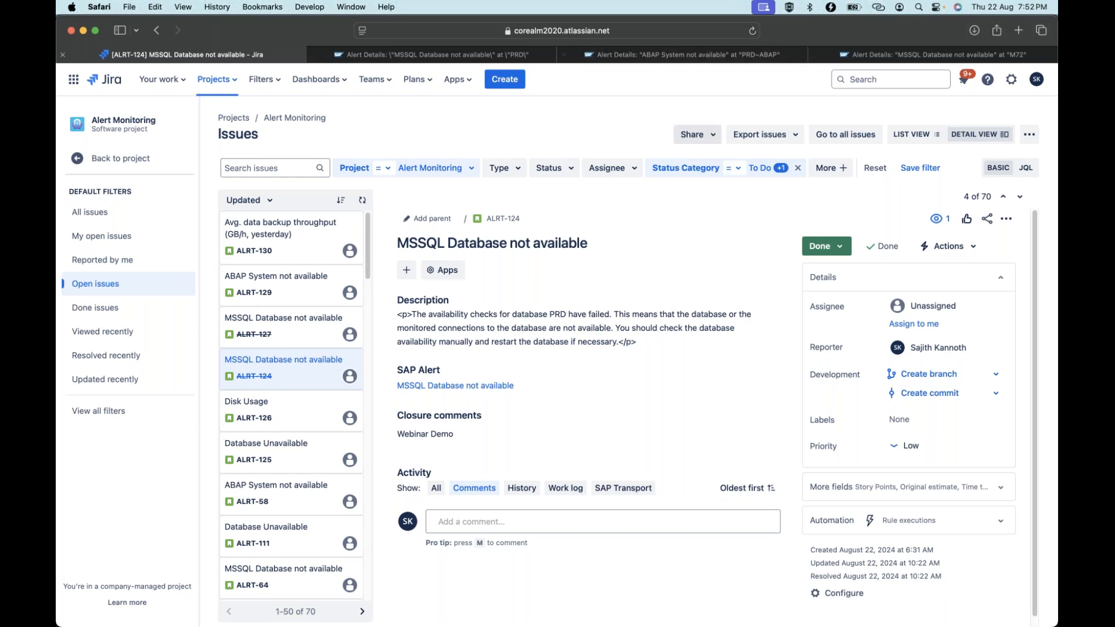
left_click(751, 30)
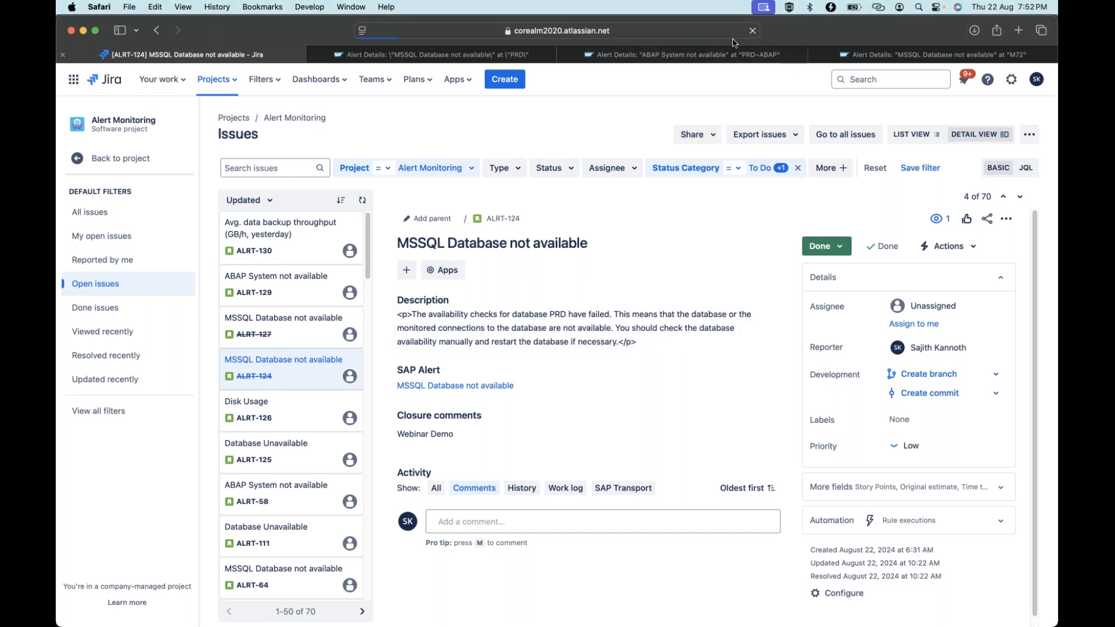
Add a new assignment rule with description 'Test' and assignment group Test Management for Jira.
key("super+Tab")
key("super+Tab")
key("super+Tab")
key("super+Tab")
key("super+Tab")
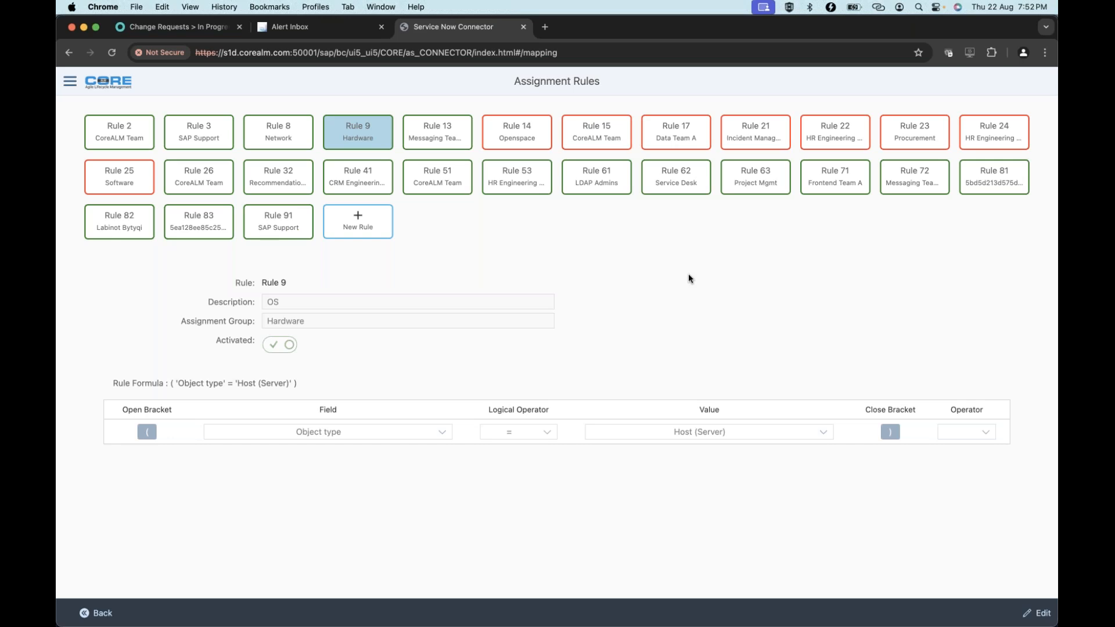
left_click(366, 227)
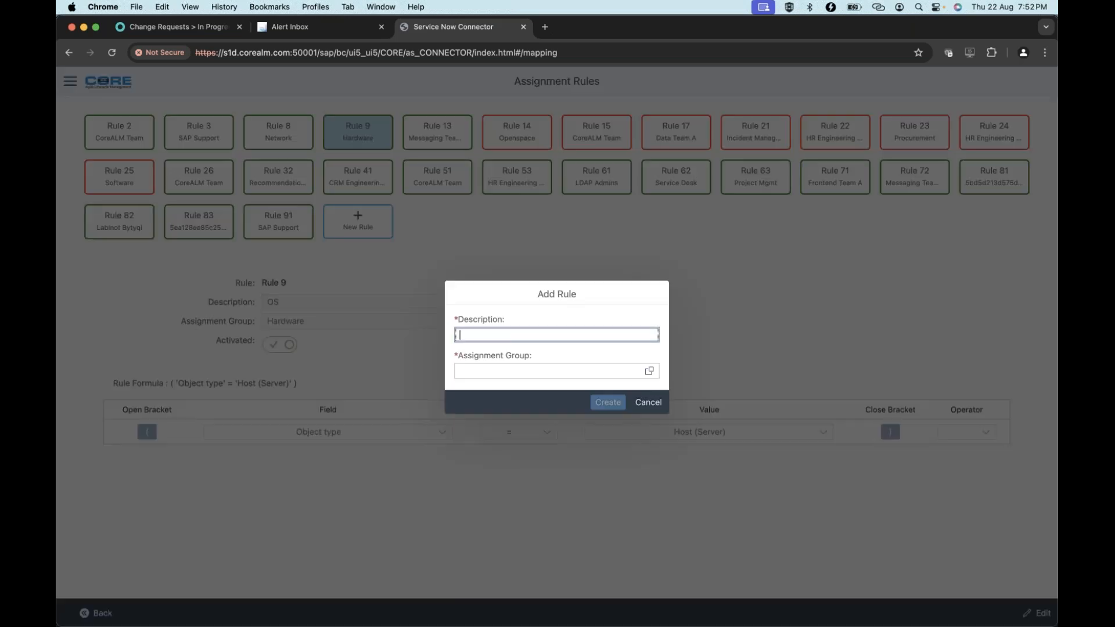
type("Test")
left_click(517, 371)
left_click(649, 370)
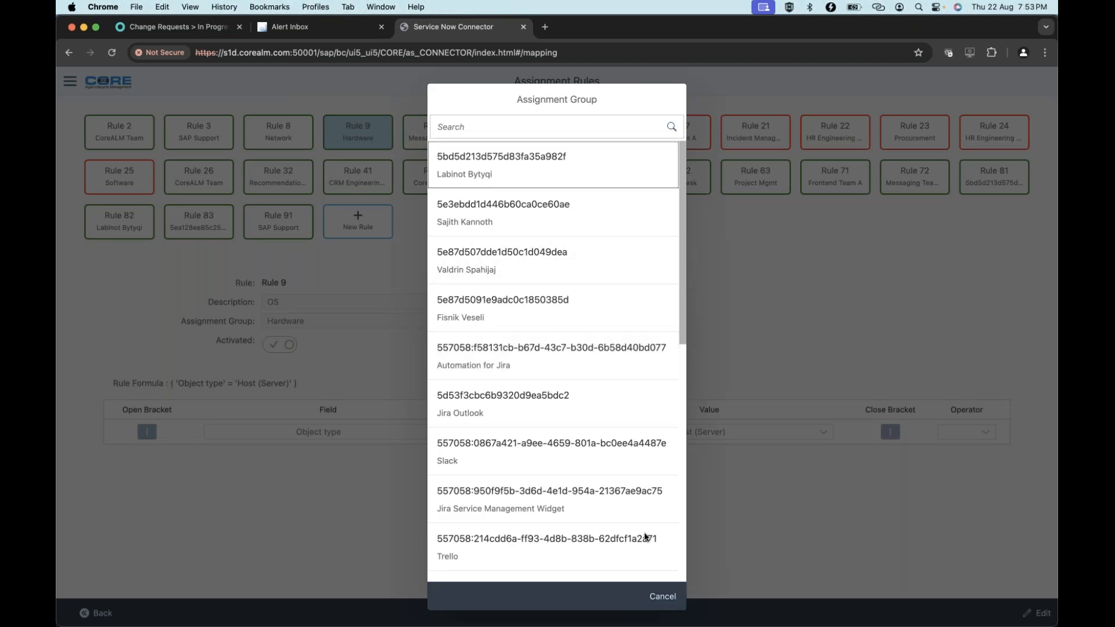
scroll(645, 537, "down", 10)
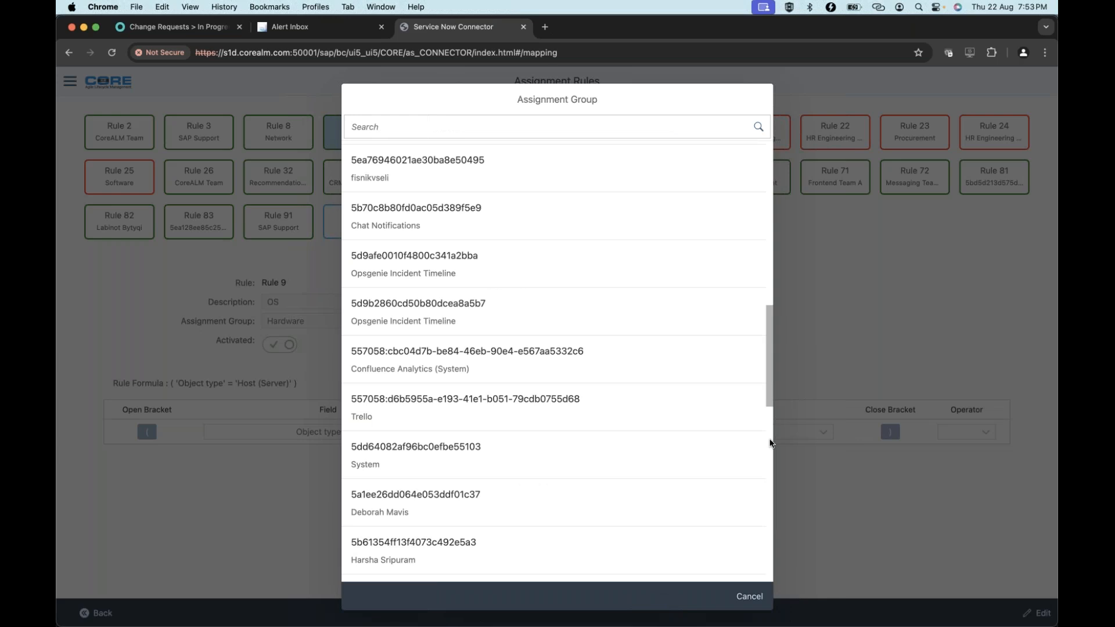
scroll(770, 442, "down", 5)
scroll(767, 481, "down", 2)
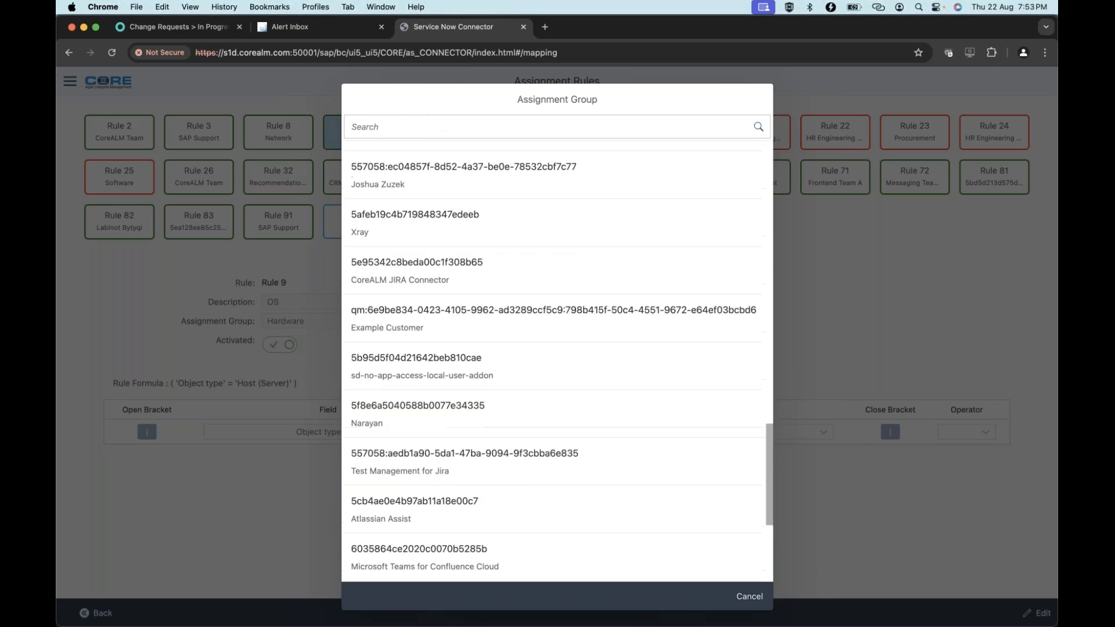
left_click(518, 465)
Create Rule 92 with the formula Category Contains Exceptions, followed by AND.
left_click(659, 402)
left_click(427, 435)
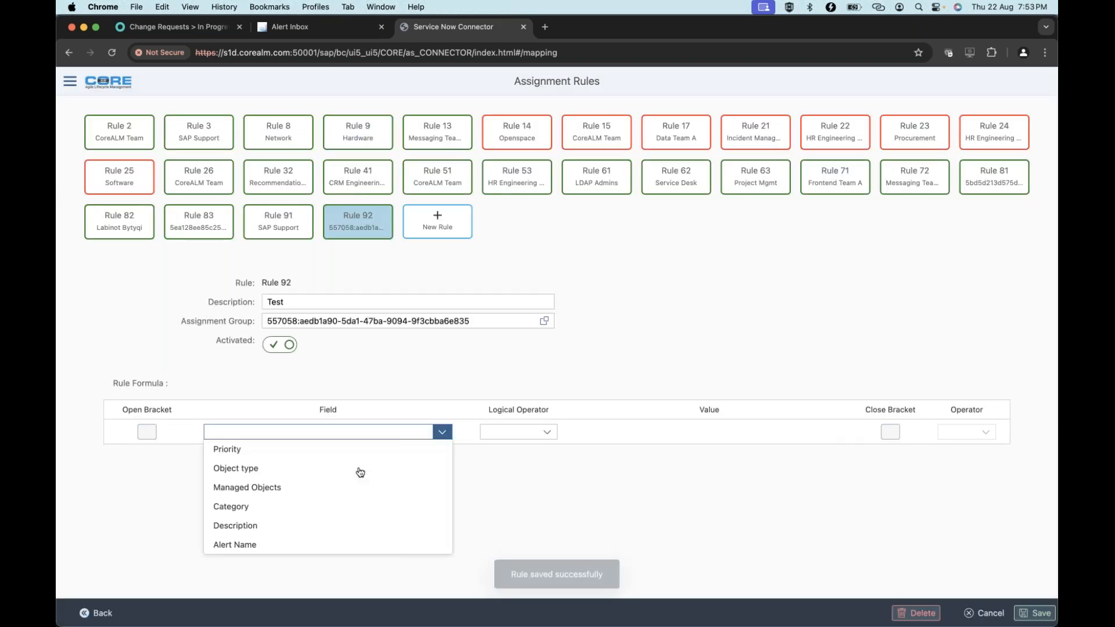
left_click(320, 513)
left_click(513, 431)
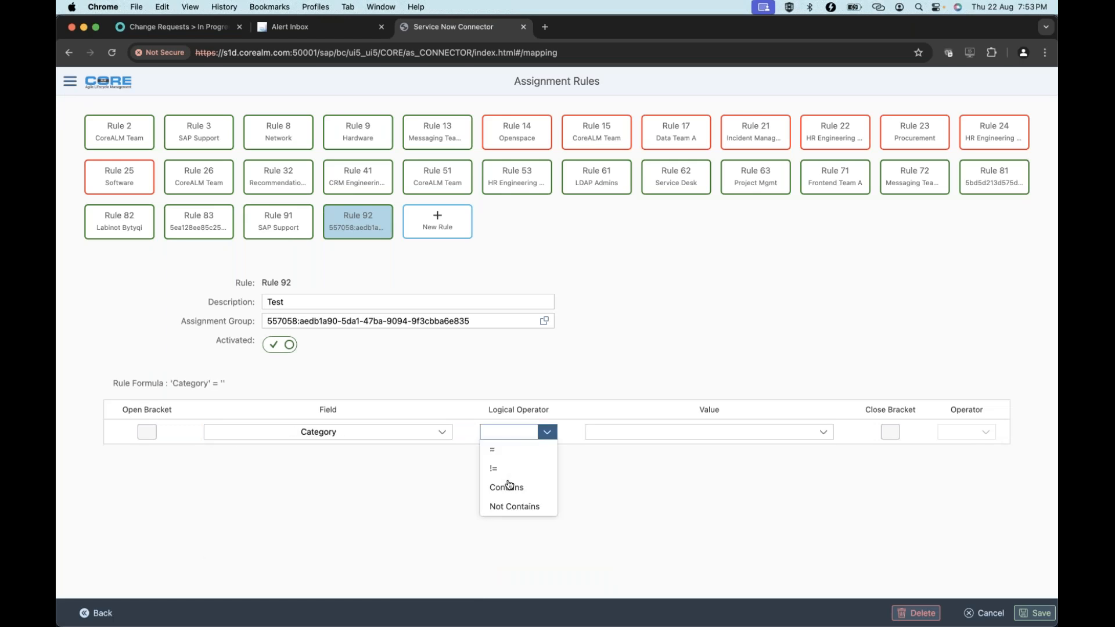
left_click(514, 487)
left_click(796, 432)
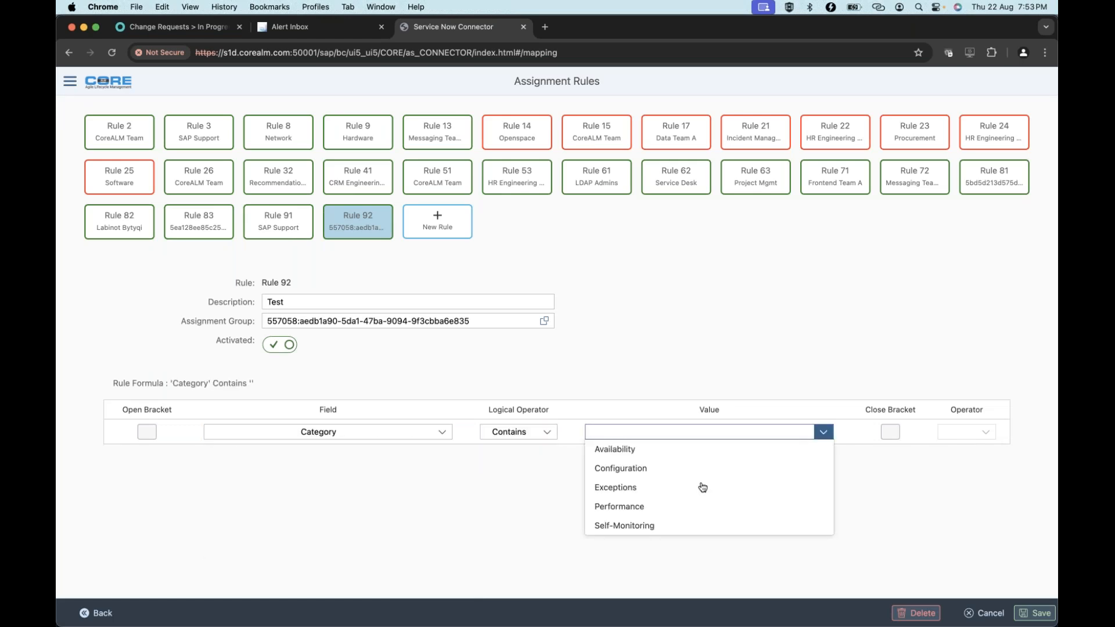
left_click(701, 488)
left_click(985, 431)
left_click(957, 466)
Leave the second condition's field unset and return to Jira.
left_click(316, 457)
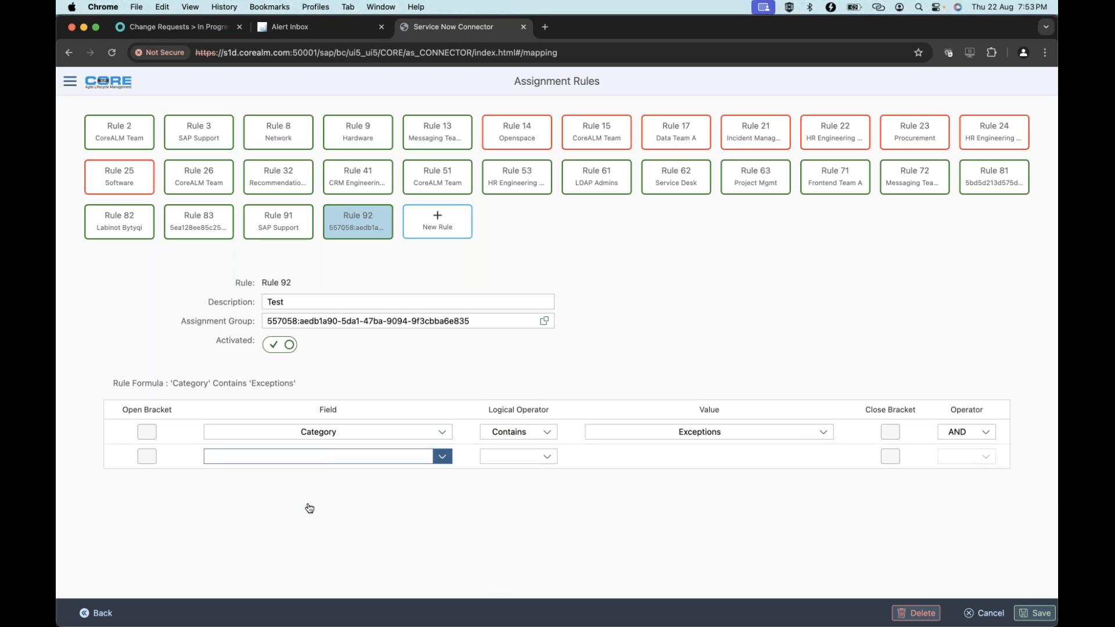
left_click(604, 513)
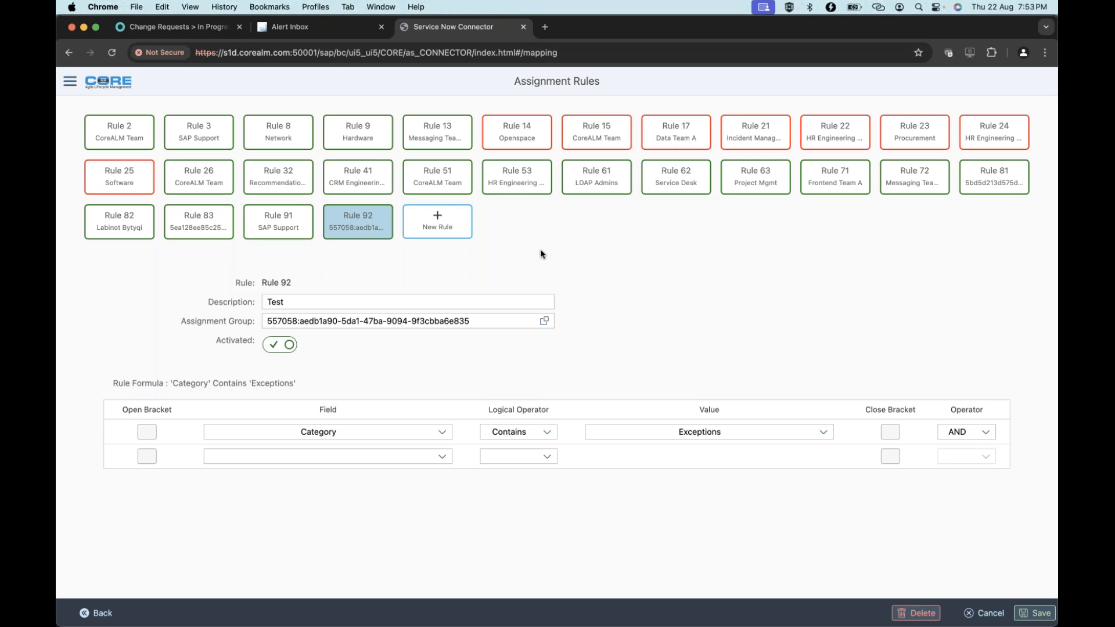
key("super+Tab")
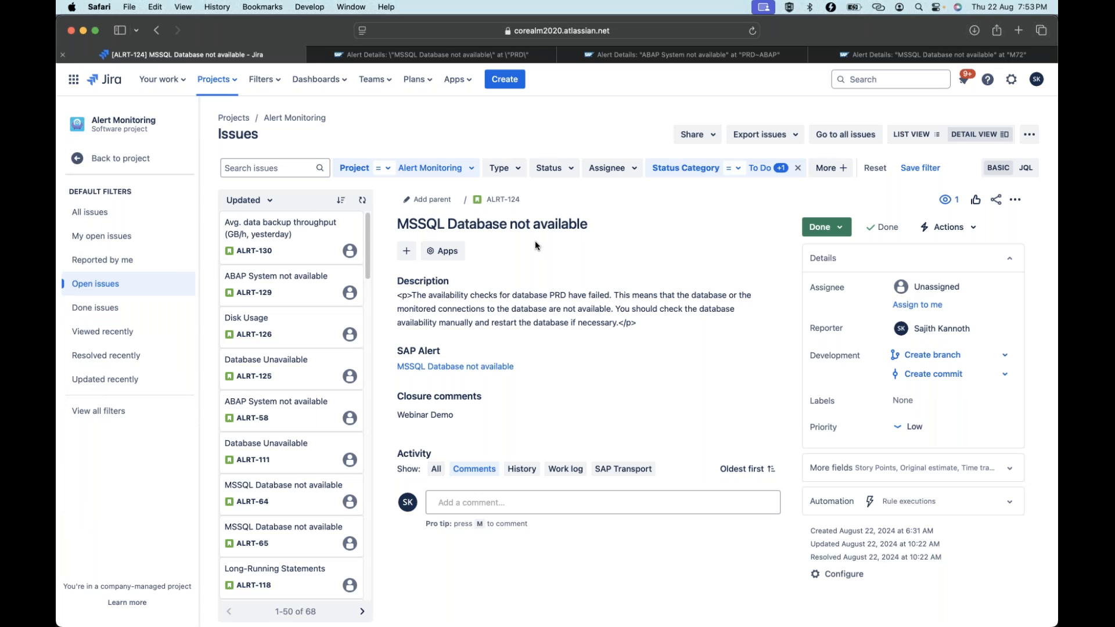
Refresh /CORE/TB_ALT_LOG in SAP GUI and review statuses: ALRT-124, ALRT-127, ALRT-128 Done, others OPEN.
mouse_move(57, 270)
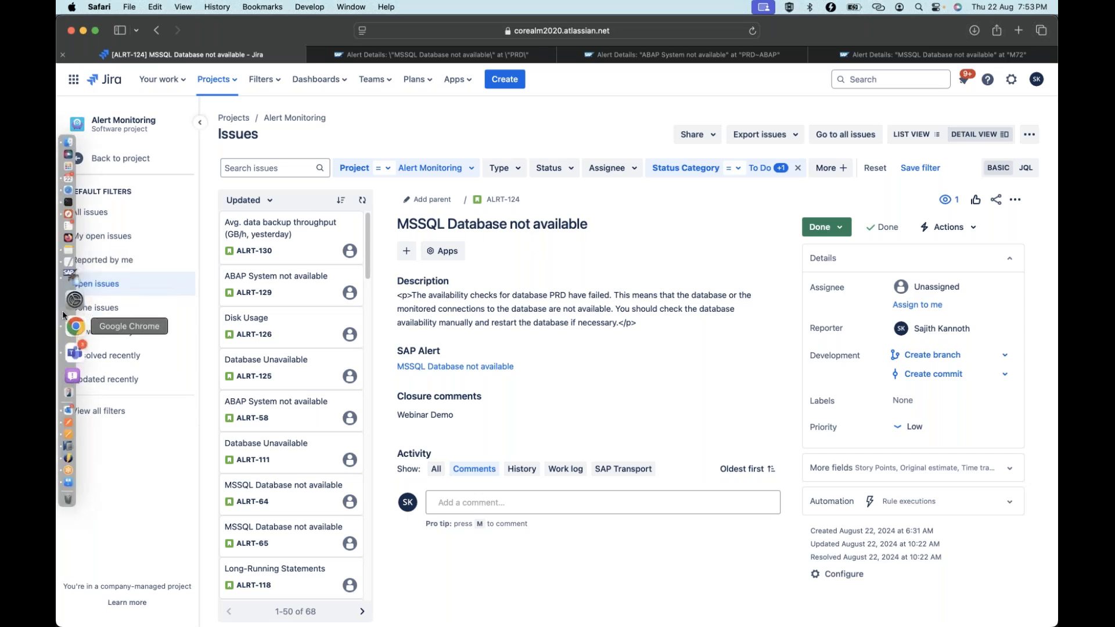
left_click(64, 300)
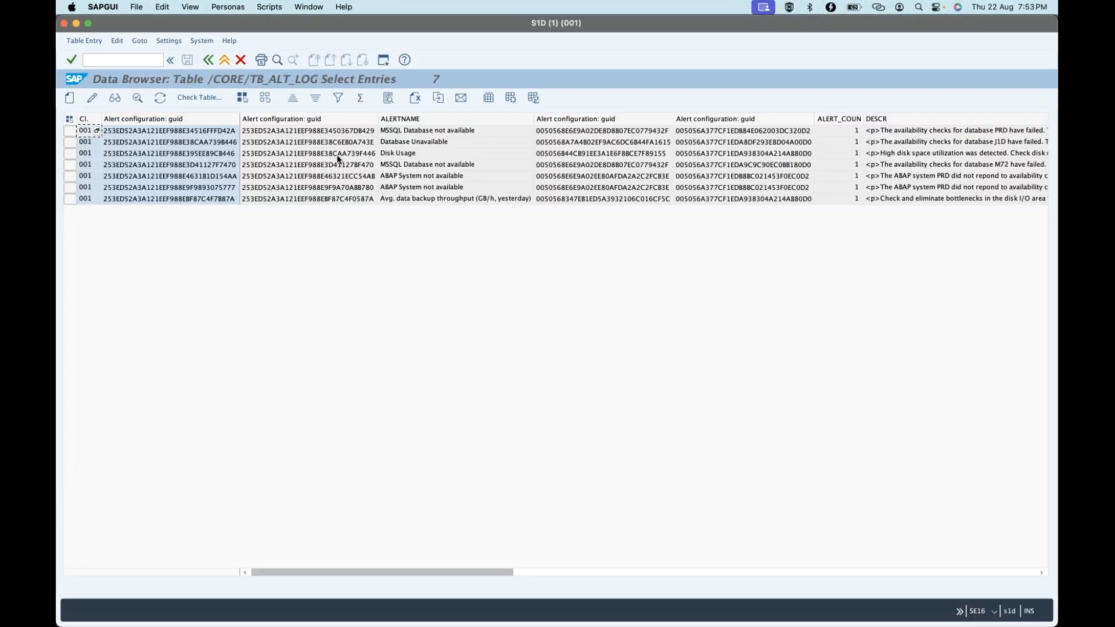
left_click(161, 98)
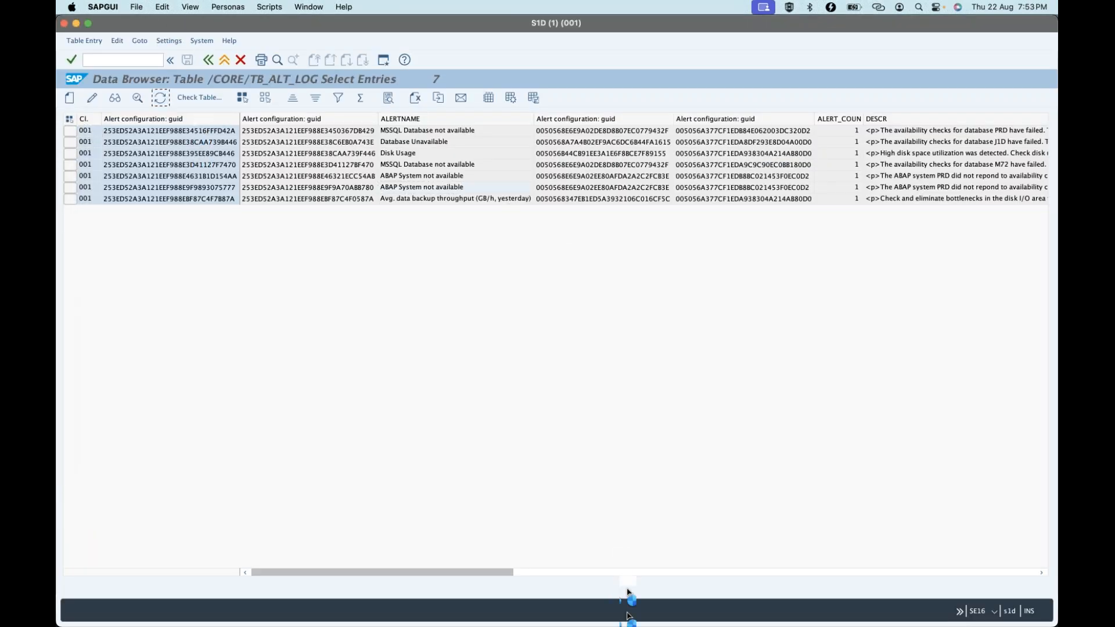
left_click(585, 571)
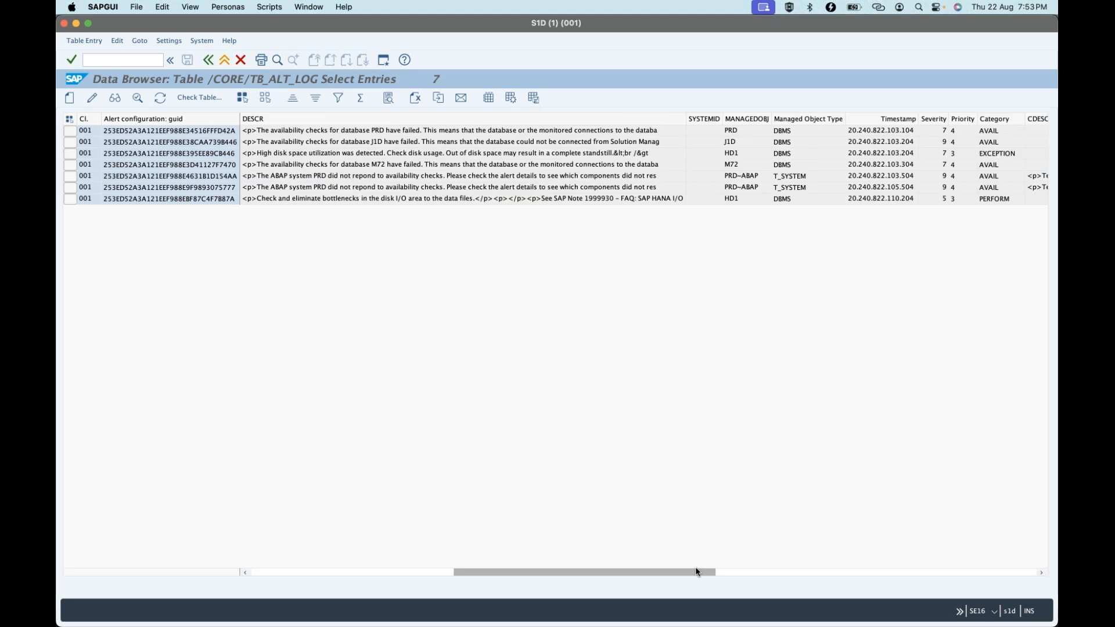
left_click(722, 571)
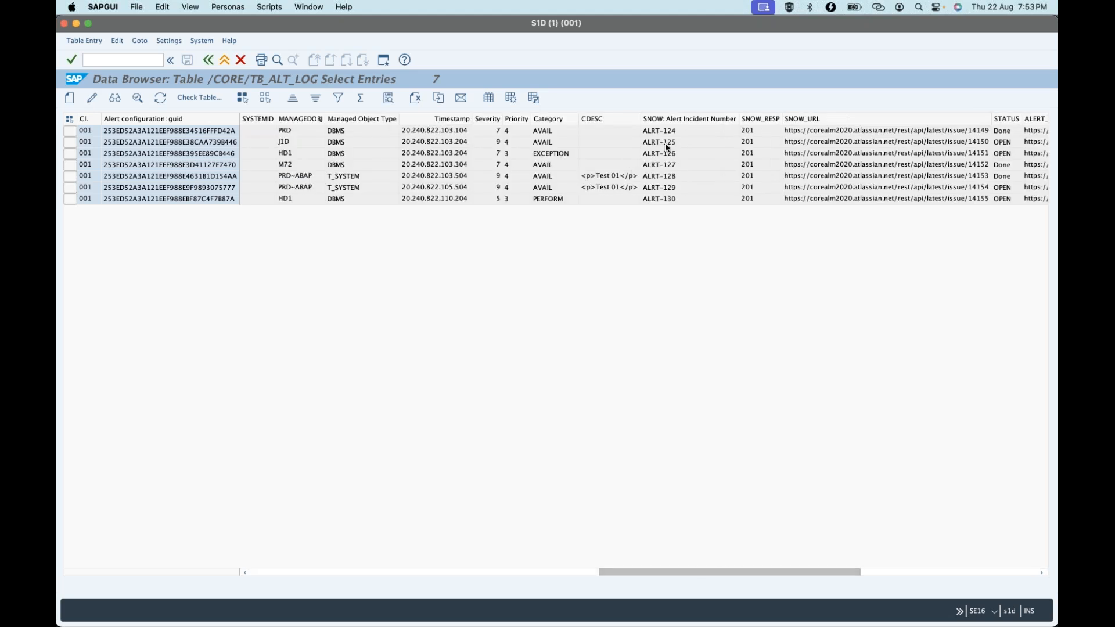
left_click(685, 177)
left_click(877, 575)
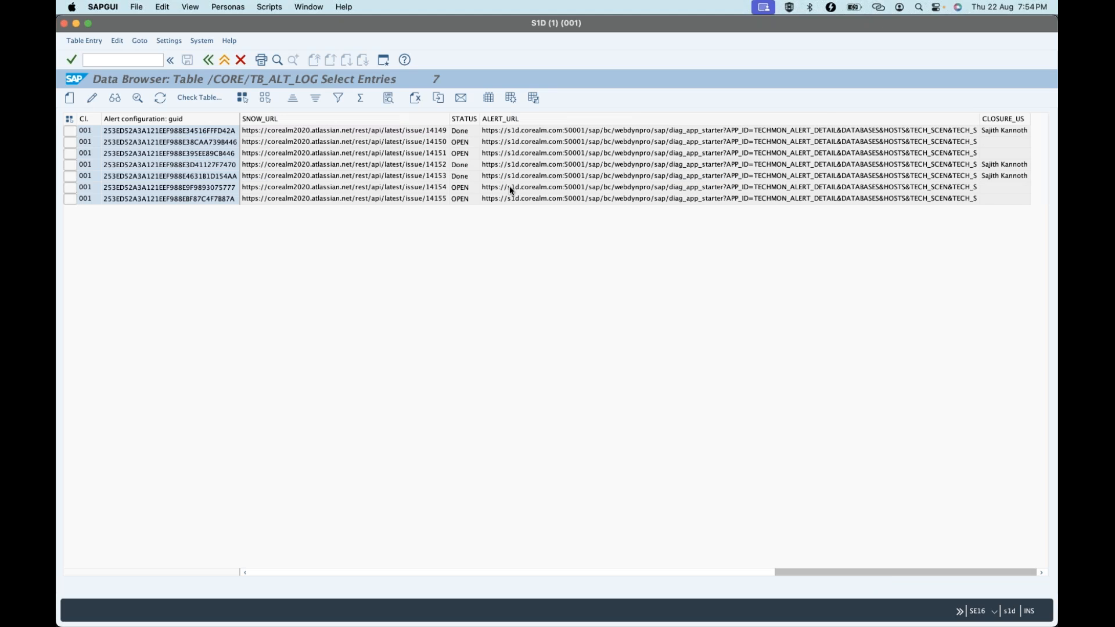
key("super+Tab")
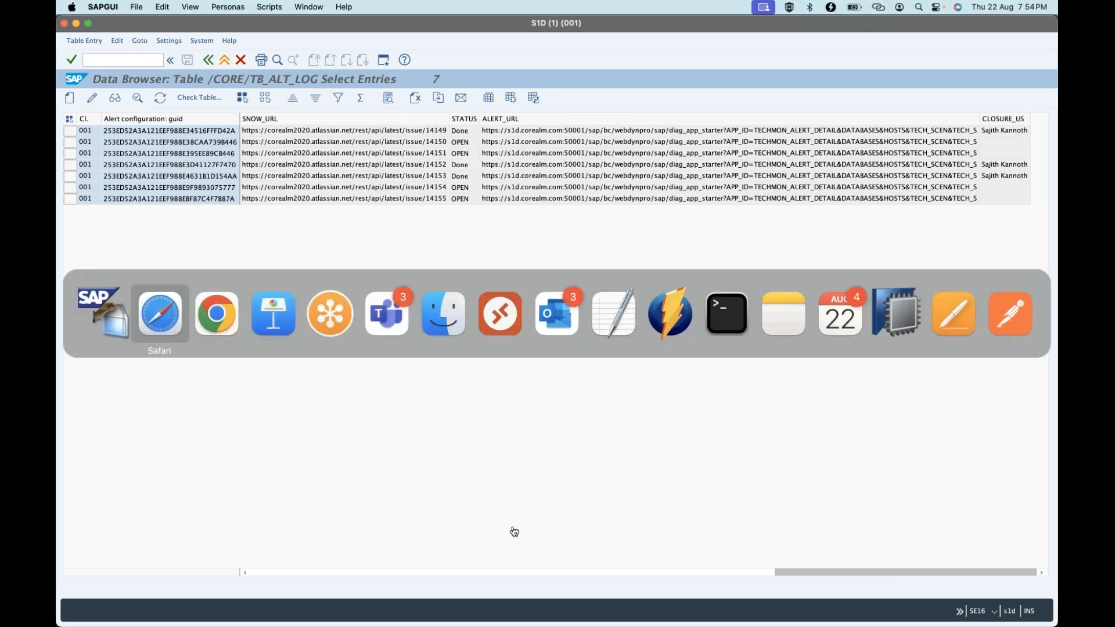
key("super+Tab")
key("super+Tab")
key("super+Tab")
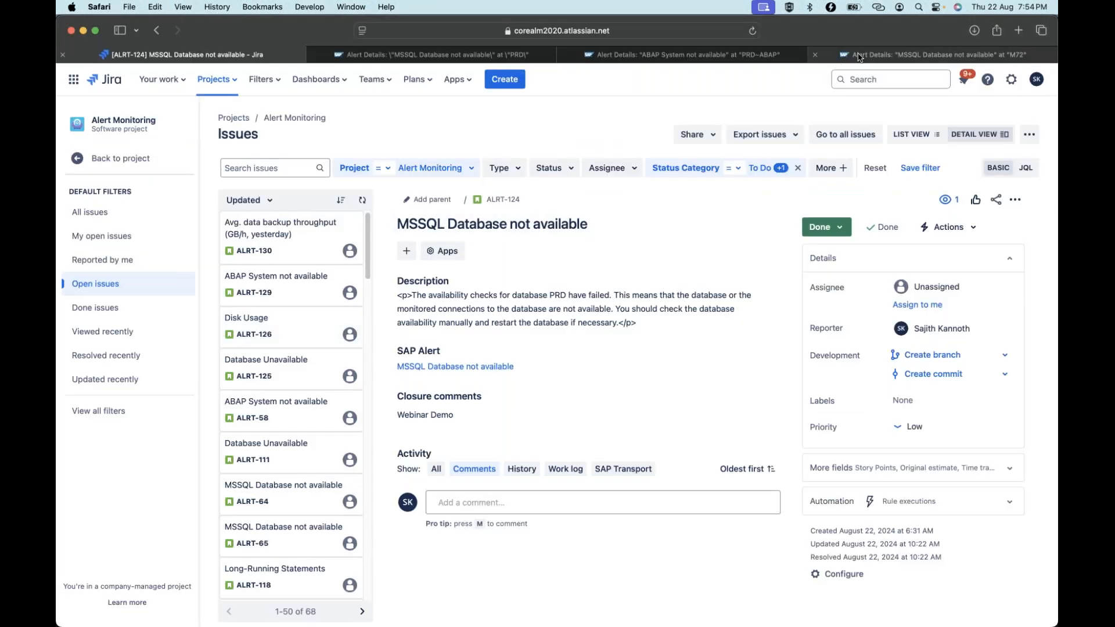
Bring up Jira issue ALRT-124 'MSSQL Database not available', now Done with the 'Webinar Demo' comment.
left_click(1048, 201)
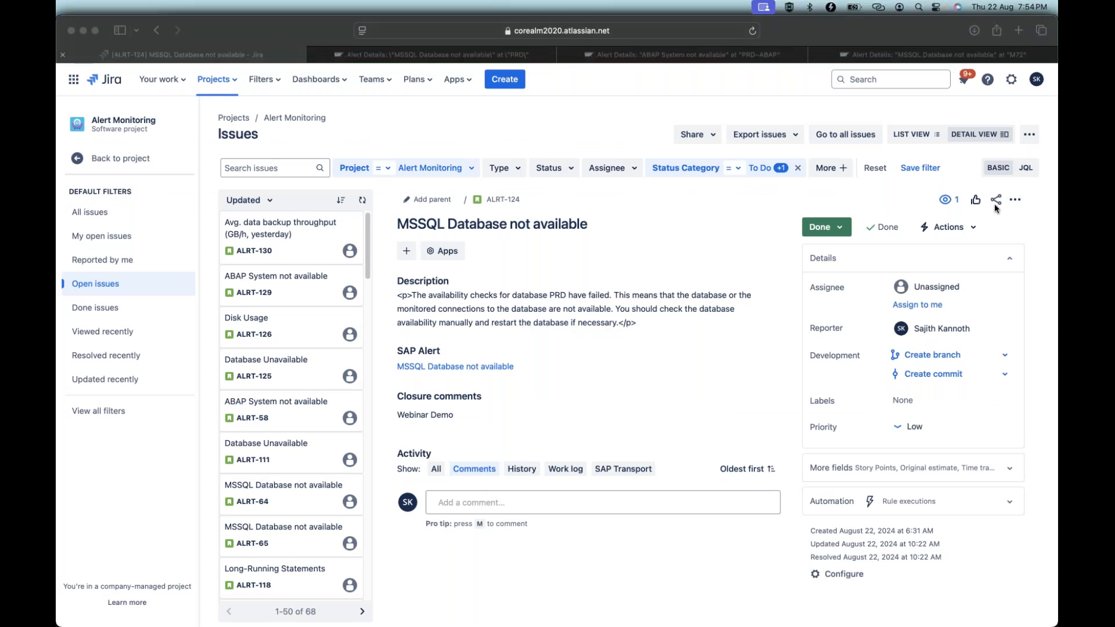